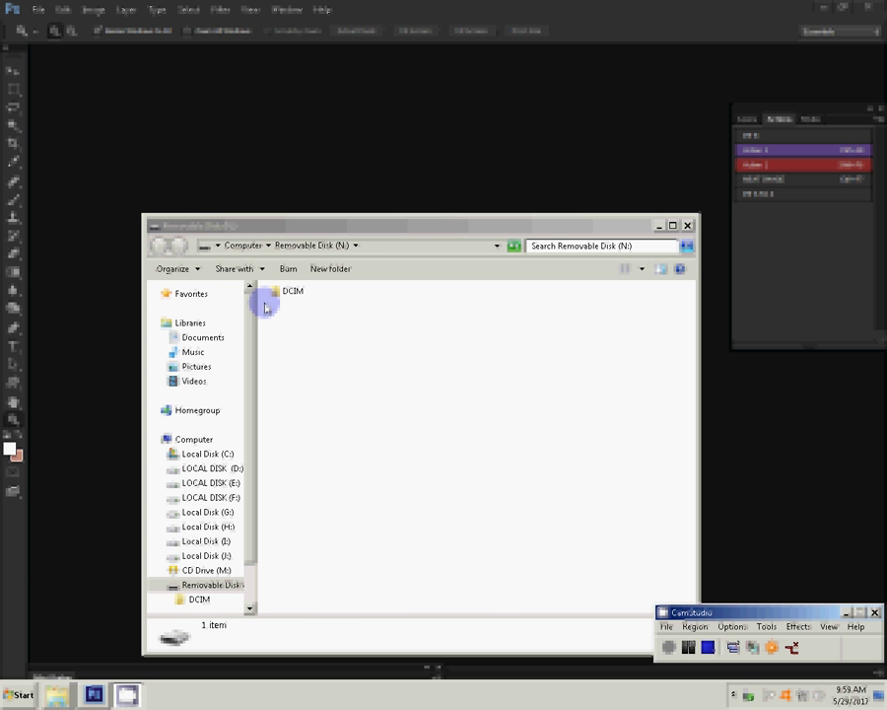
# Drag the first photo from the card's DCIM subfolder into Photoshop to open it
pyautogui.doubleClick(266, 296)
pyautogui.click(266, 306)
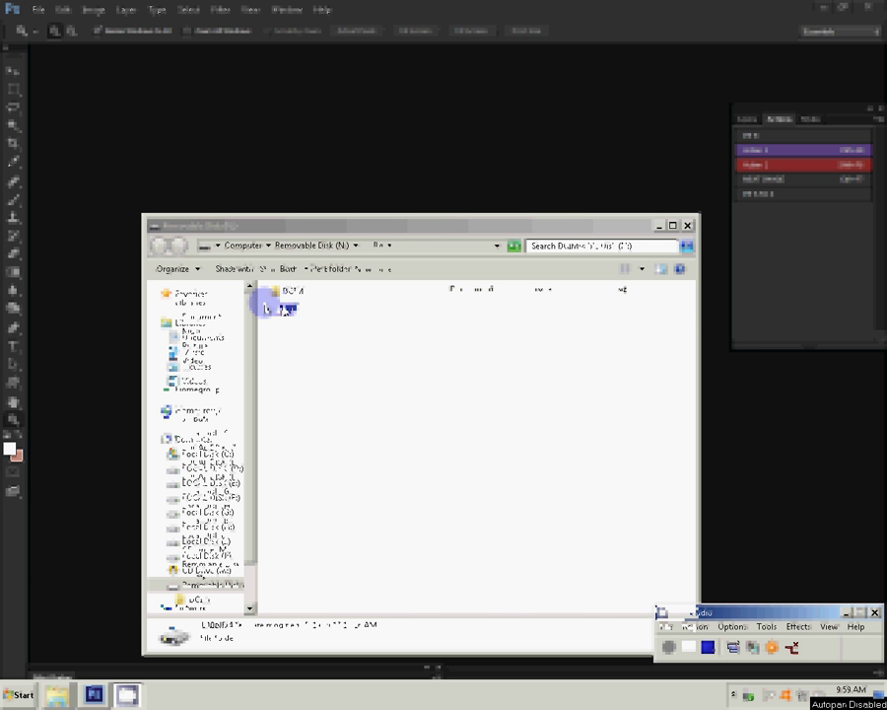
pyautogui.doubleClick(266, 305)
pyautogui.moveTo(266, 308); pyautogui.dragTo(300, 155)
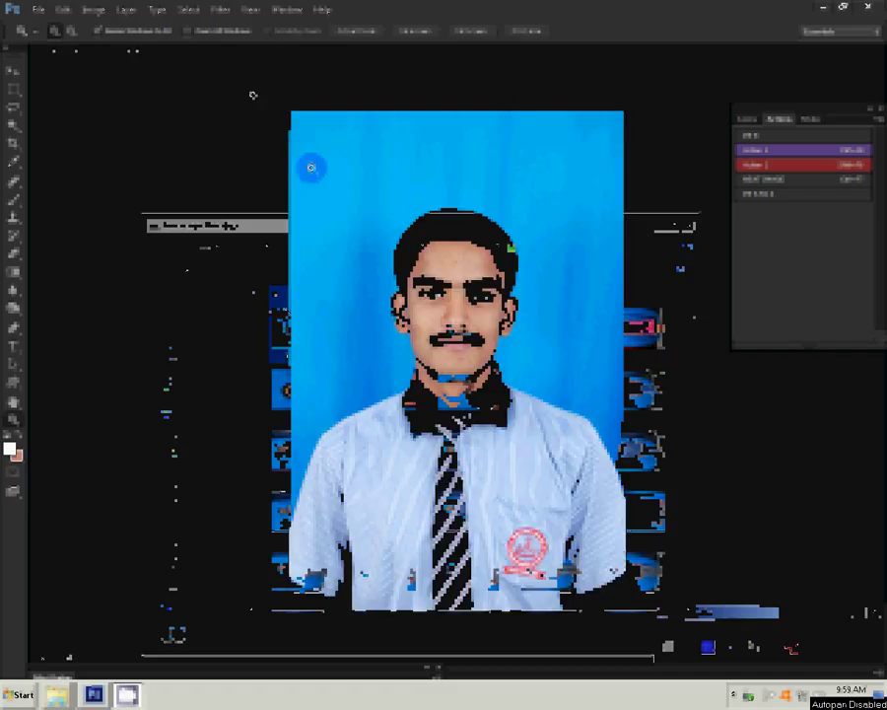
# Rotate the portrait 90° clockwise and draw a 3.4 × 4.4 cm crop box over it
pyautogui.click(96, 12)
pyautogui.moveTo(138, 135)
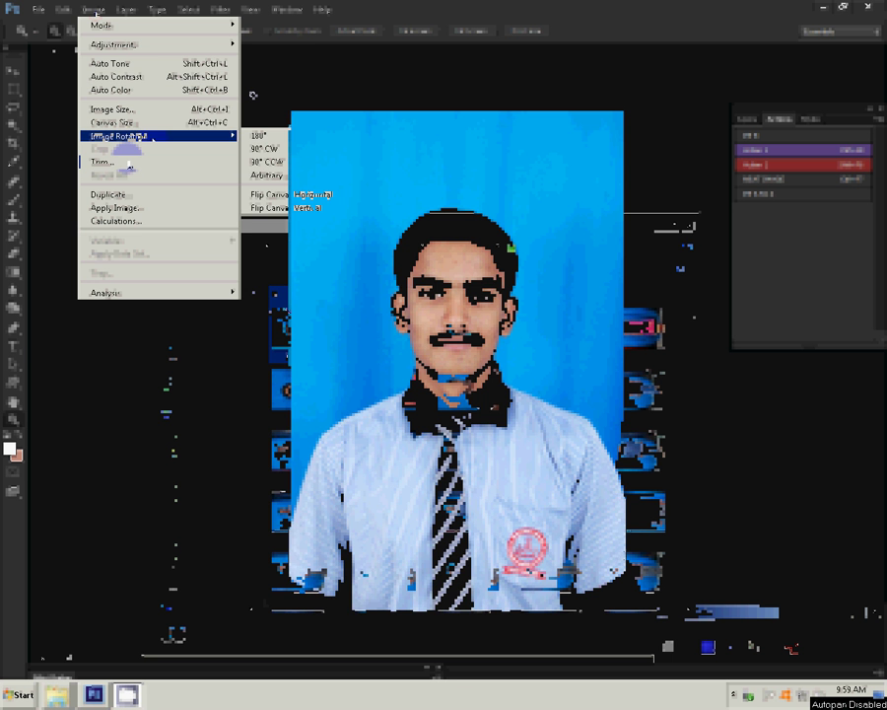
pyautogui.click(258, 149)
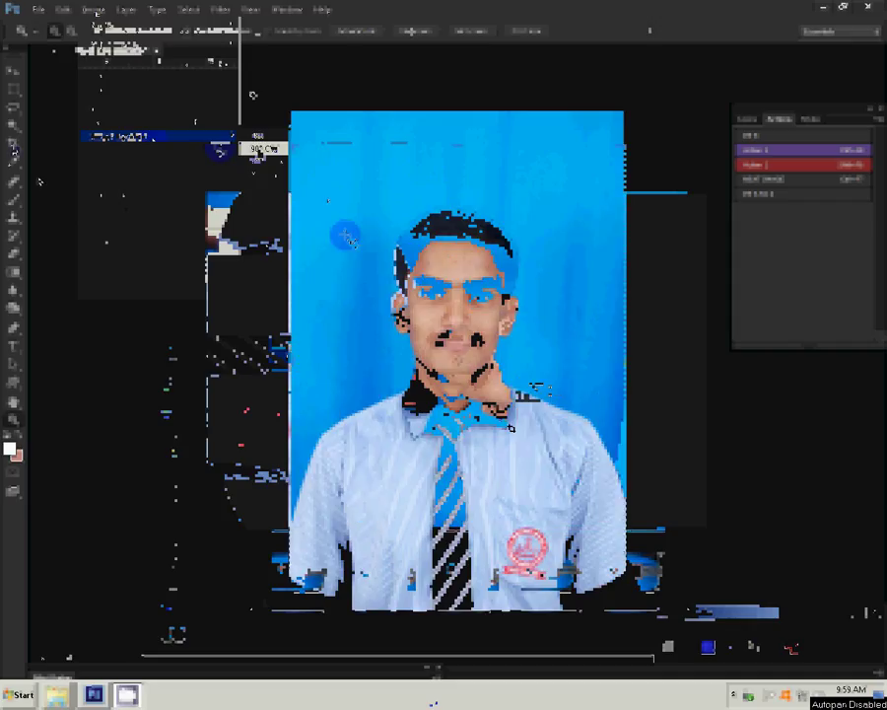
pyautogui.moveTo(599, 522); pyautogui.dragTo(609, 532)
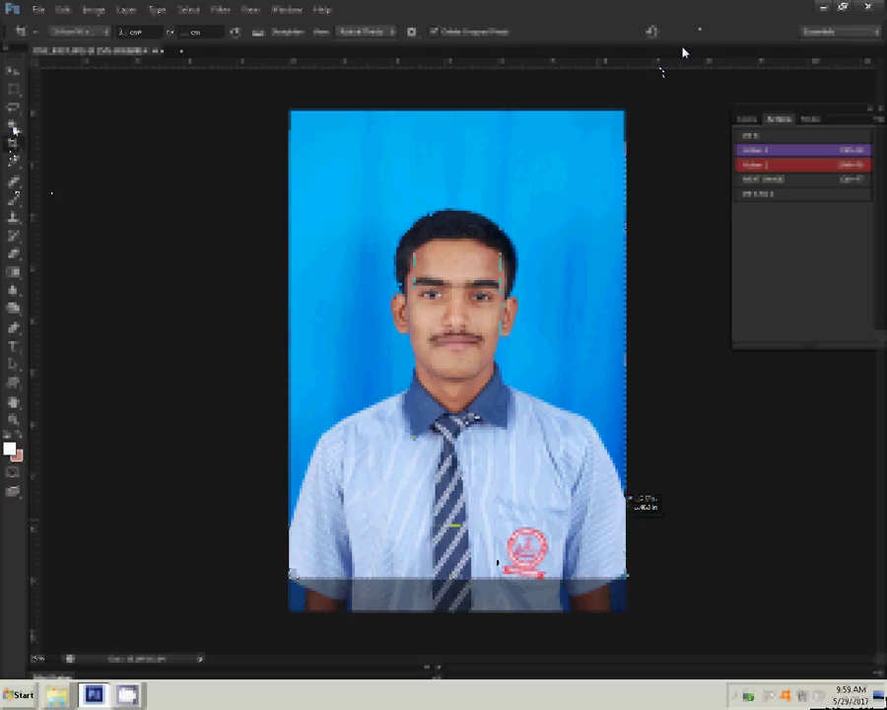
# Lasso-select the pocket logo, then redraw and commit the passport-size crop
pyautogui.click(554, 562)
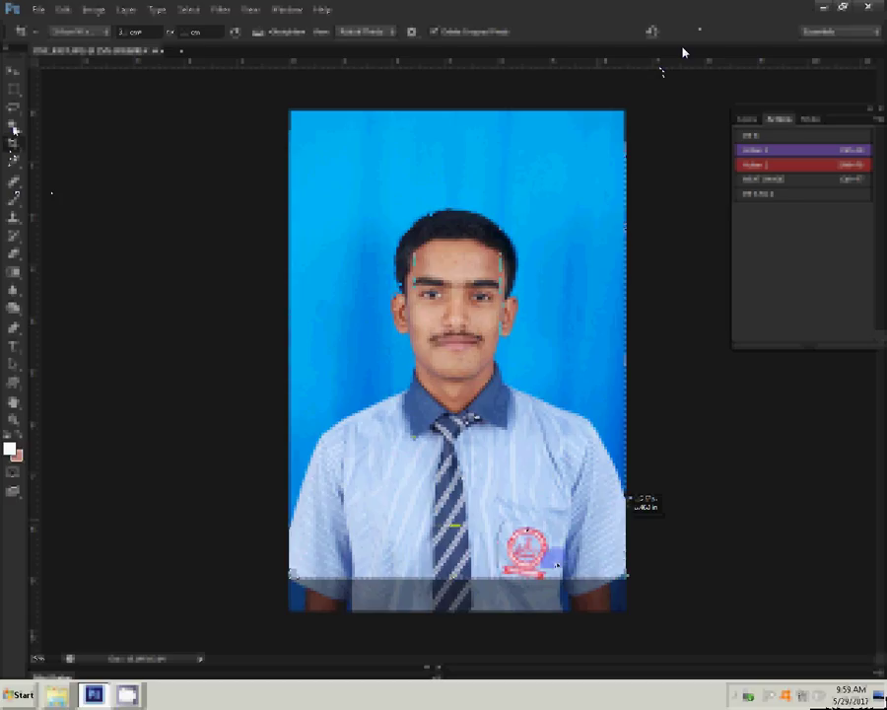
pyautogui.moveTo(557, 565); pyautogui.dragTo(506, 539)
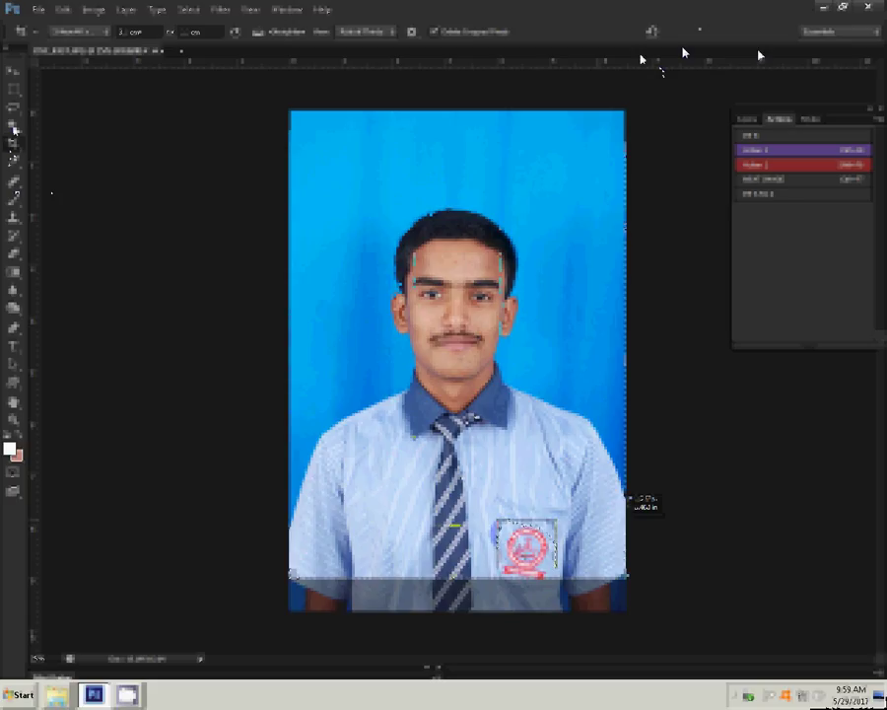
pyautogui.press('Escape')
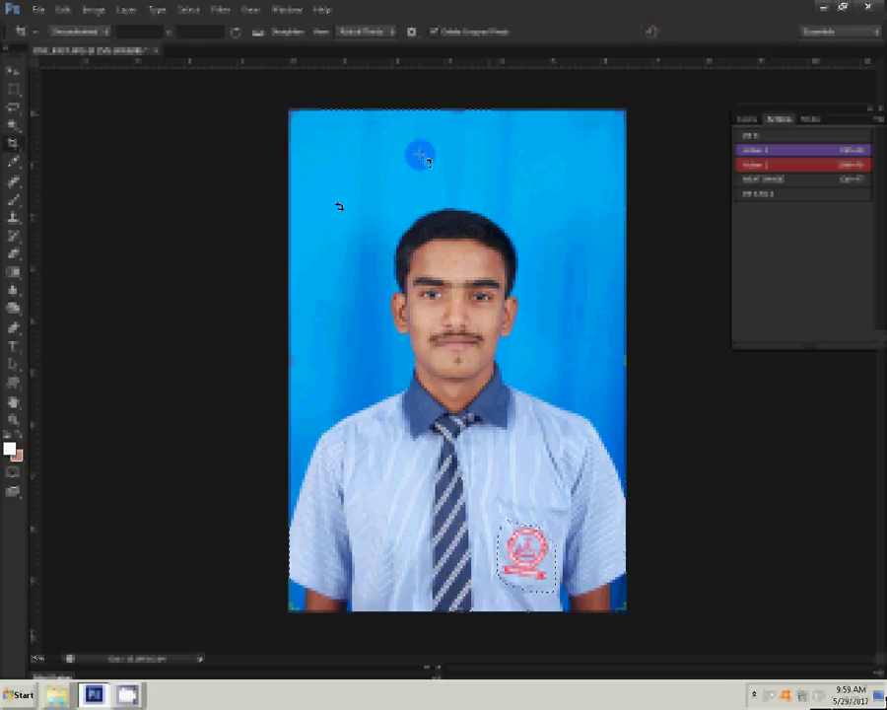
pyautogui.click(600, 515)
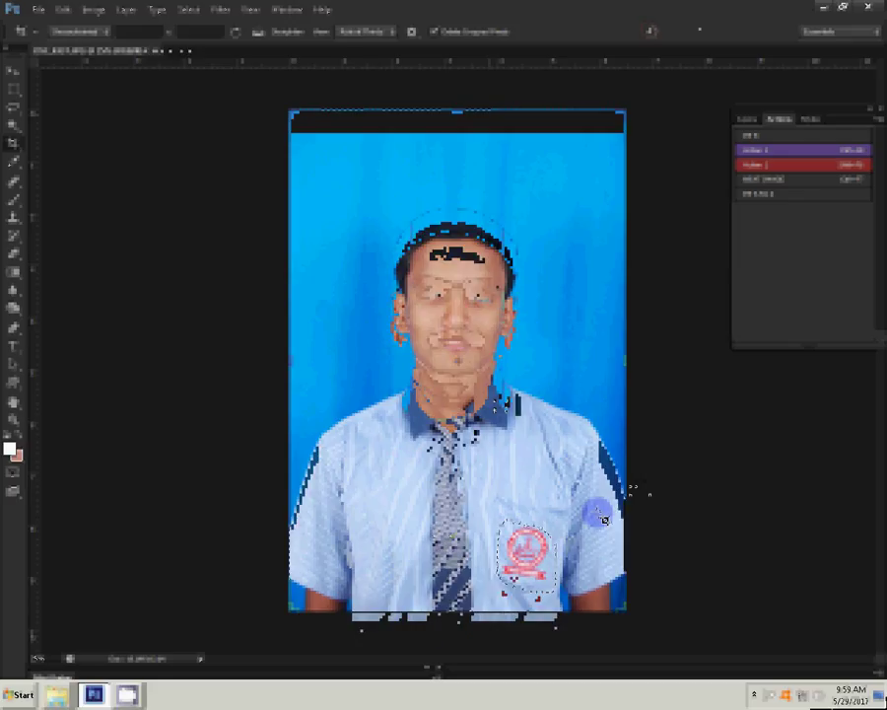
pyautogui.click(698, 40)
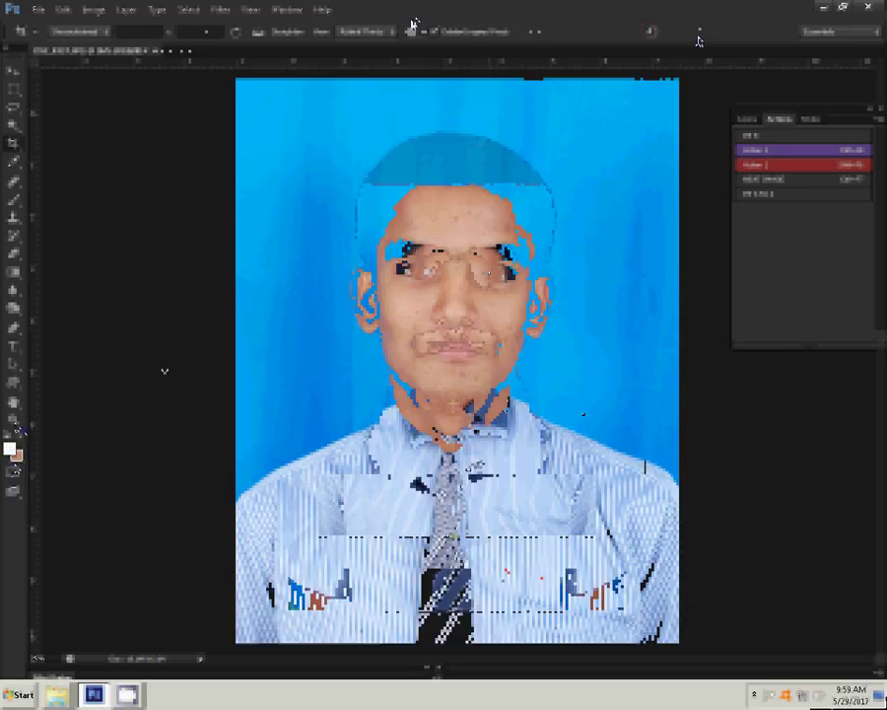
# Paste the copied logo, move it onto the shirt pocket and rotate it to -2°
pyautogui.click(65, 10)
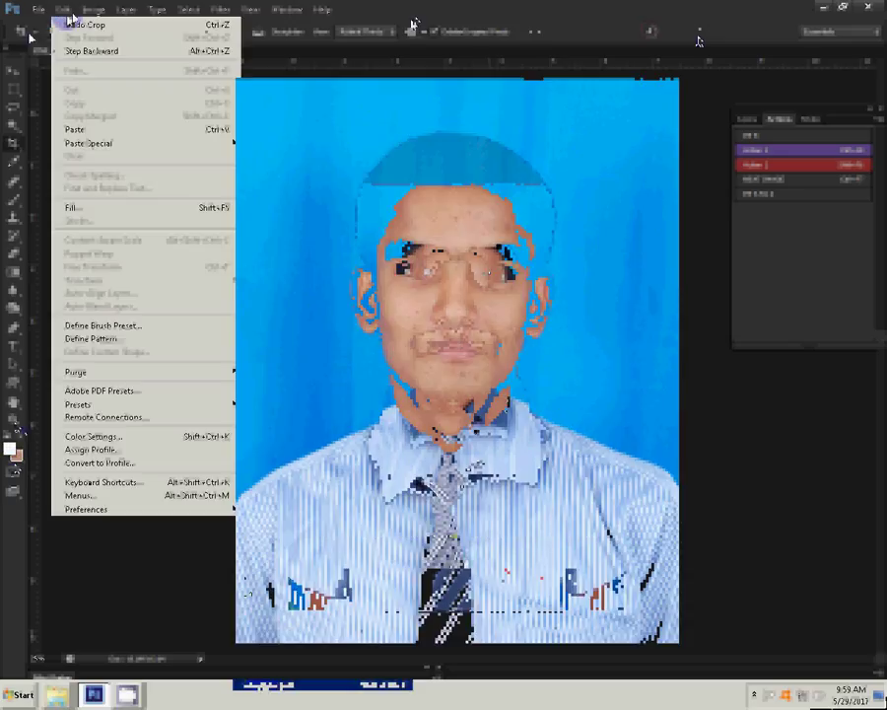
pyautogui.click(79, 129)
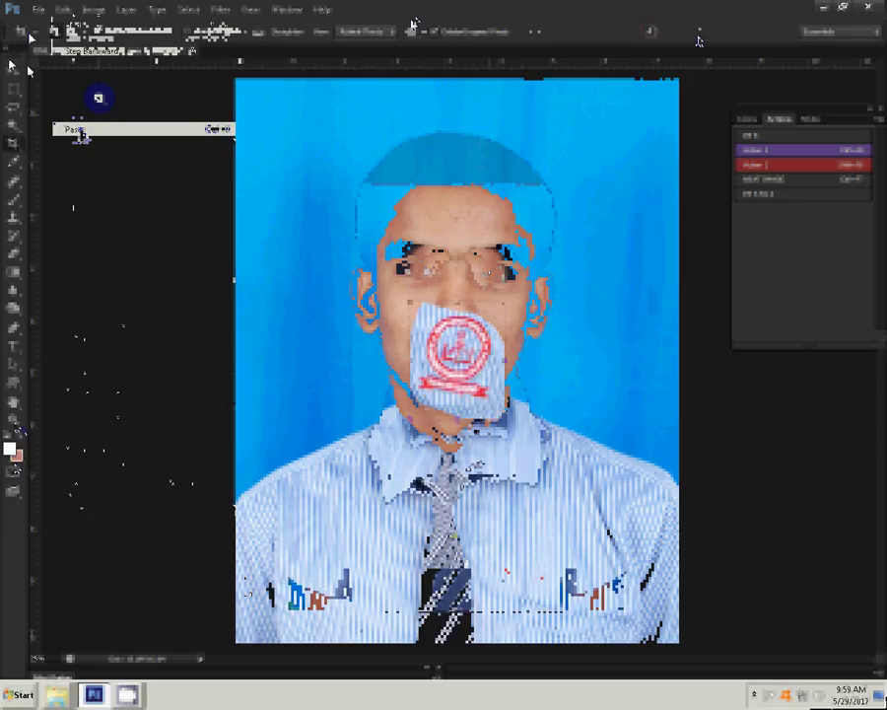
pyautogui.moveTo(463, 355); pyautogui.dragTo(571, 555)
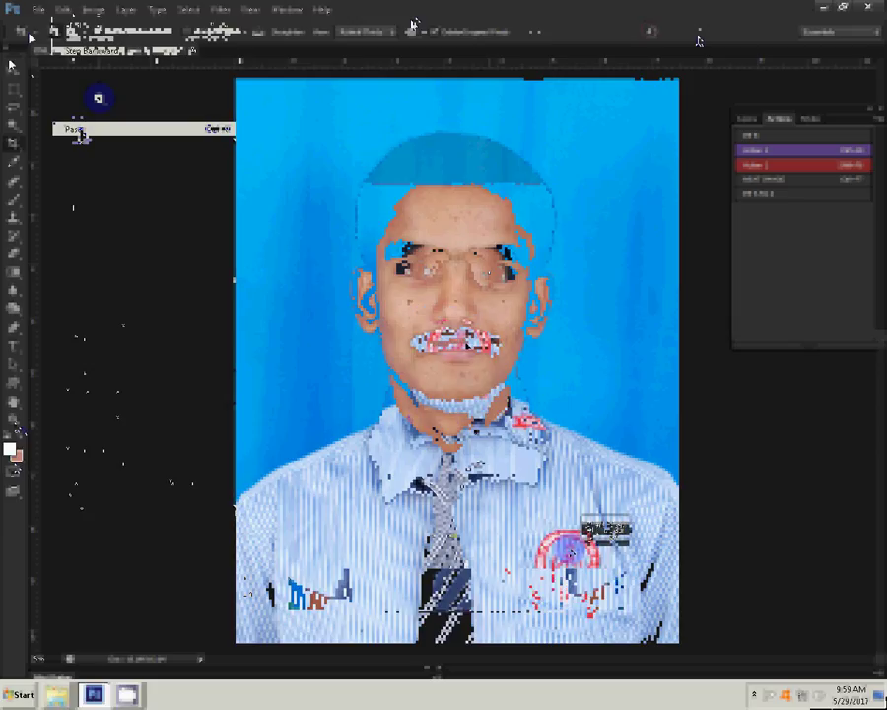
pyautogui.hotkey('ctrl', 't')
pyautogui.moveTo(605, 529); pyautogui.dragTo(635, 515)
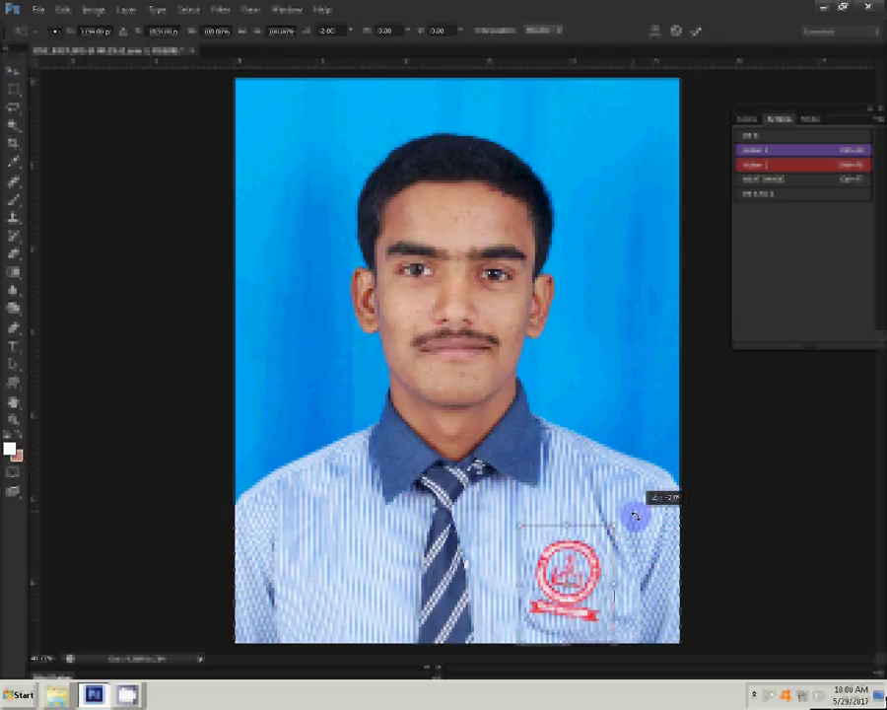
# Commit the logo rotation, merge visible layers, and zoom in on the nose and mouth
pyautogui.click(697, 31)
pyautogui.click(126, 9)
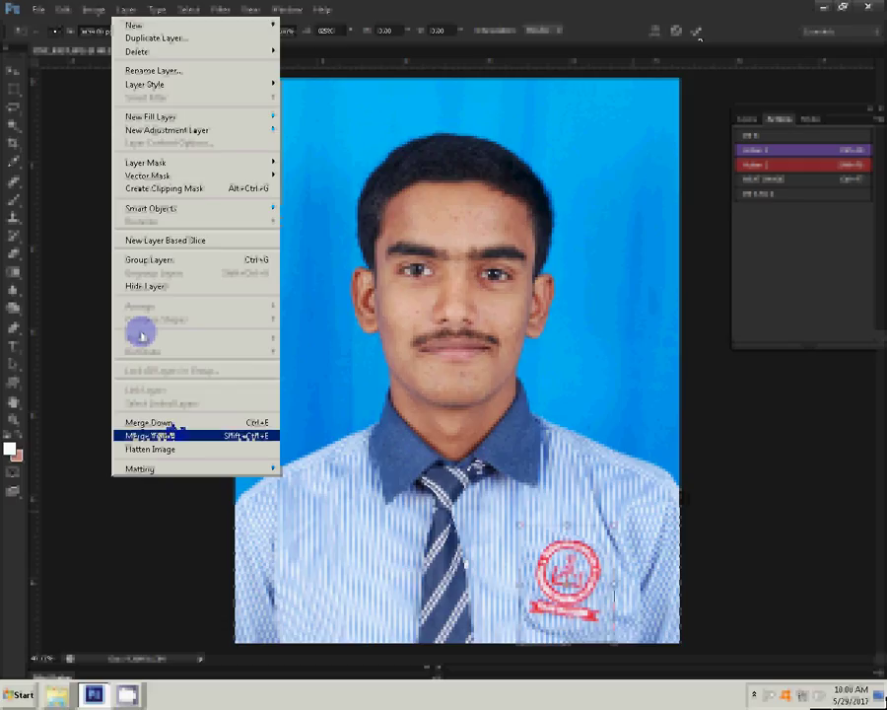
pyautogui.click(174, 434)
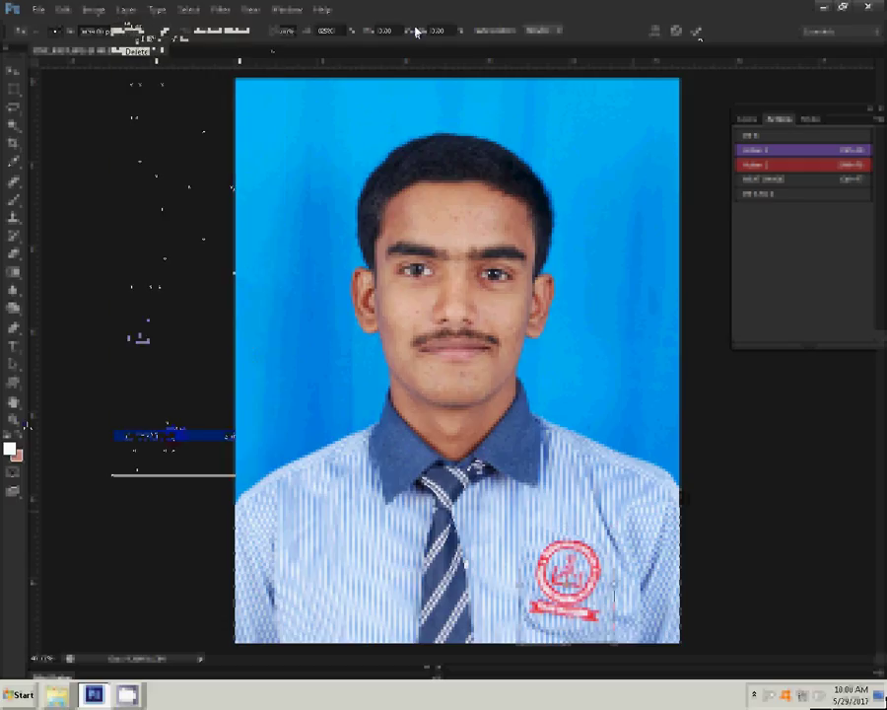
pyautogui.hotkey('ctrl', '+')
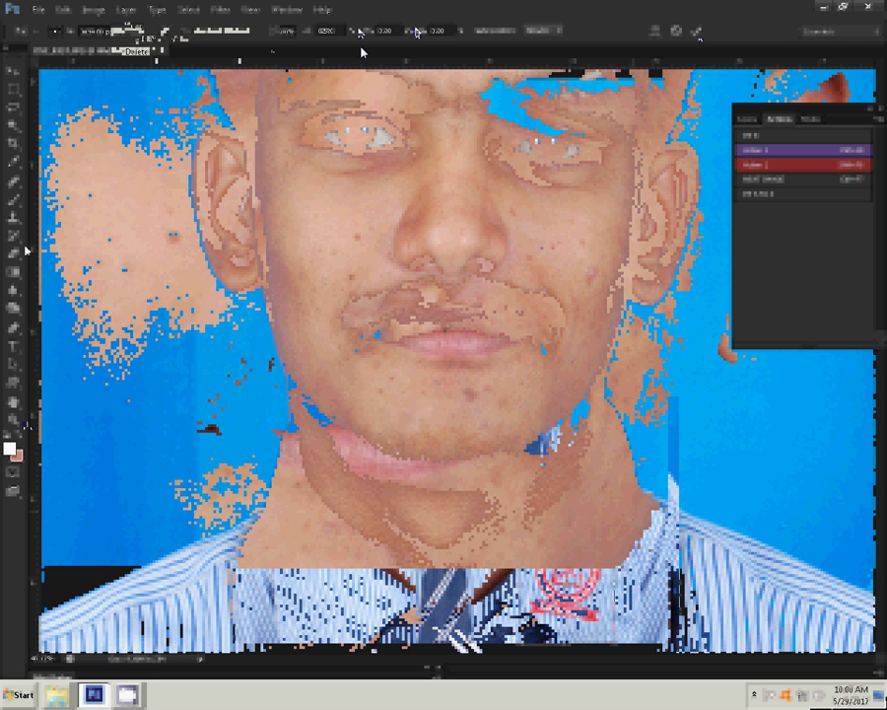
pyautogui.hotkey('ctrl', '+')
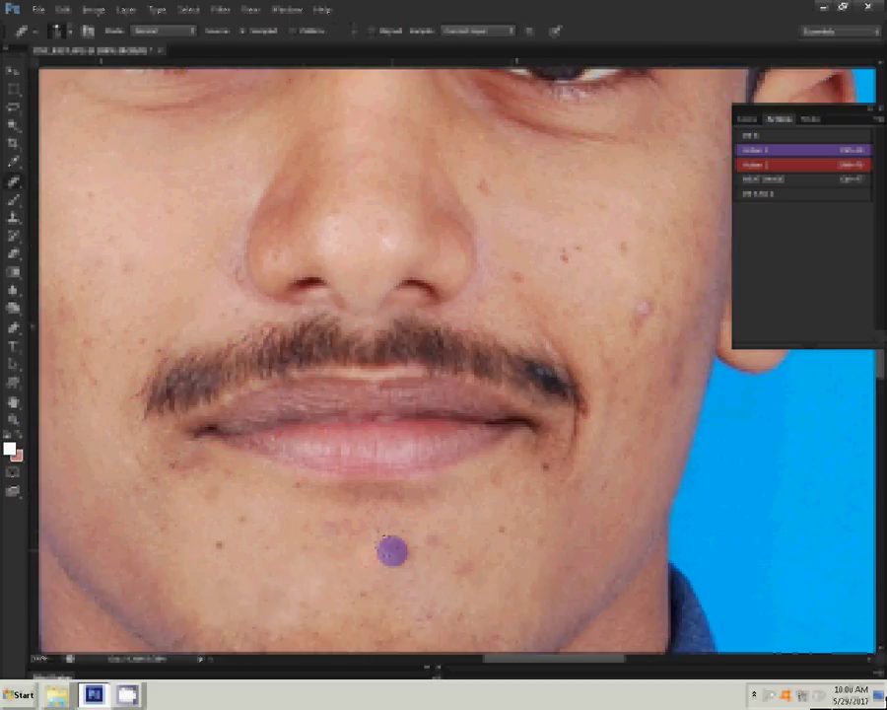
# Spot-heal the chin blemish, mouth-corner spot, nostril mole and moustache-corner spot
pyautogui.click(398, 554)
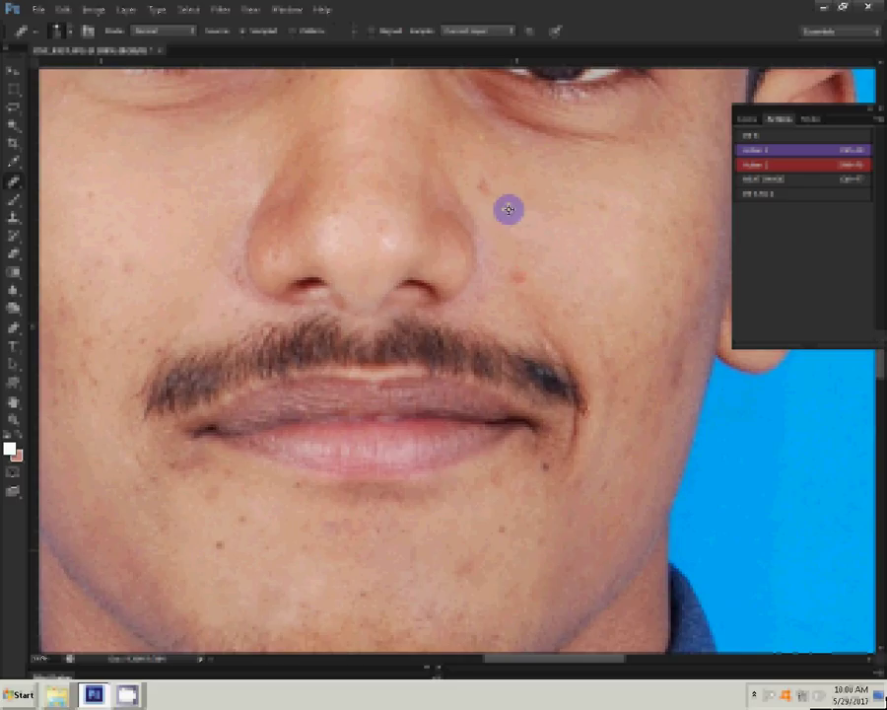
pyautogui.click(575, 436)
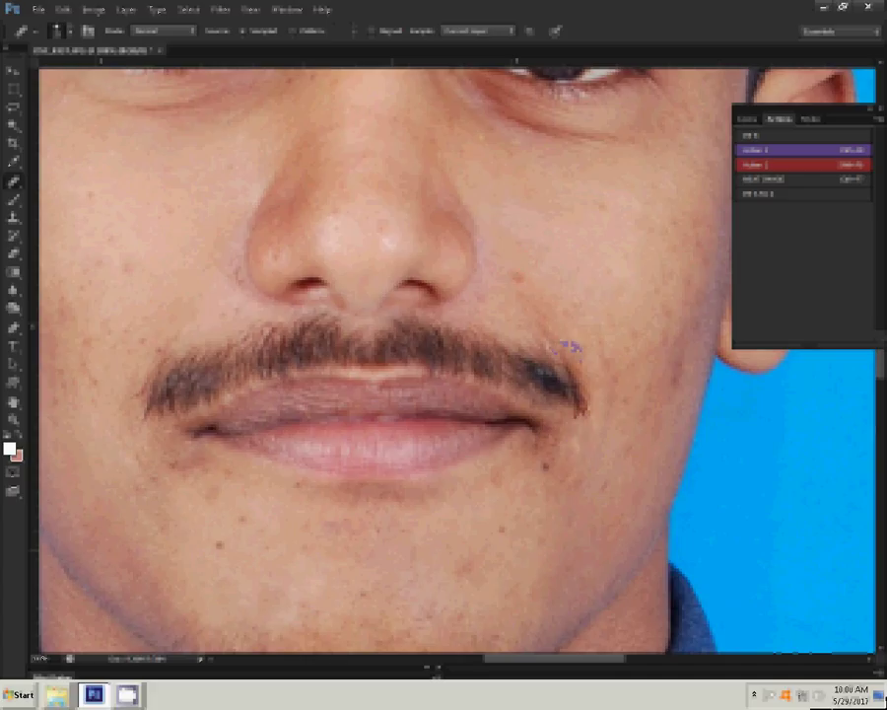
pyautogui.click(520, 278)
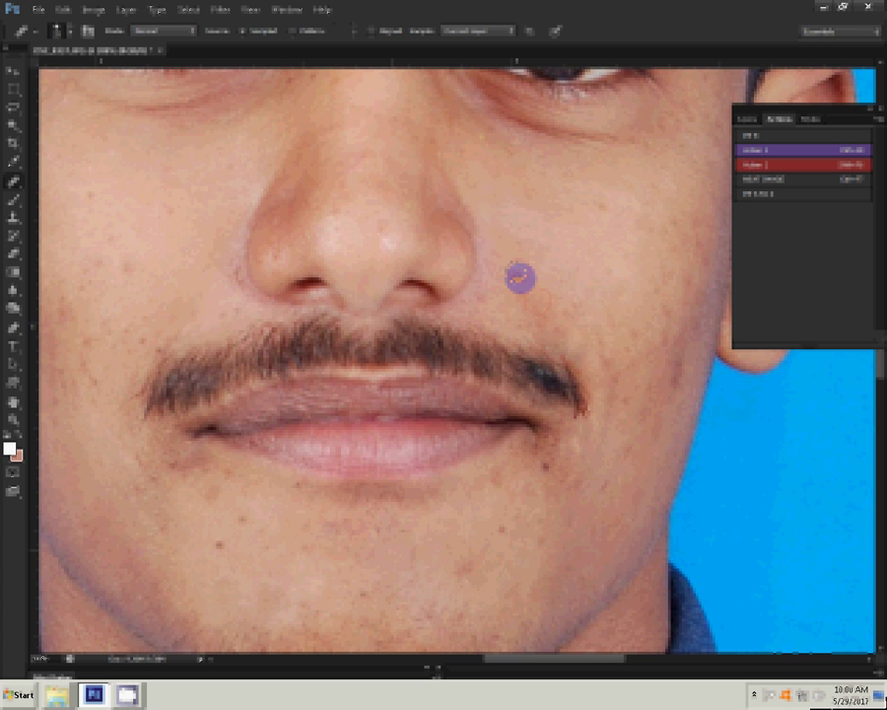
pyautogui.click(591, 434)
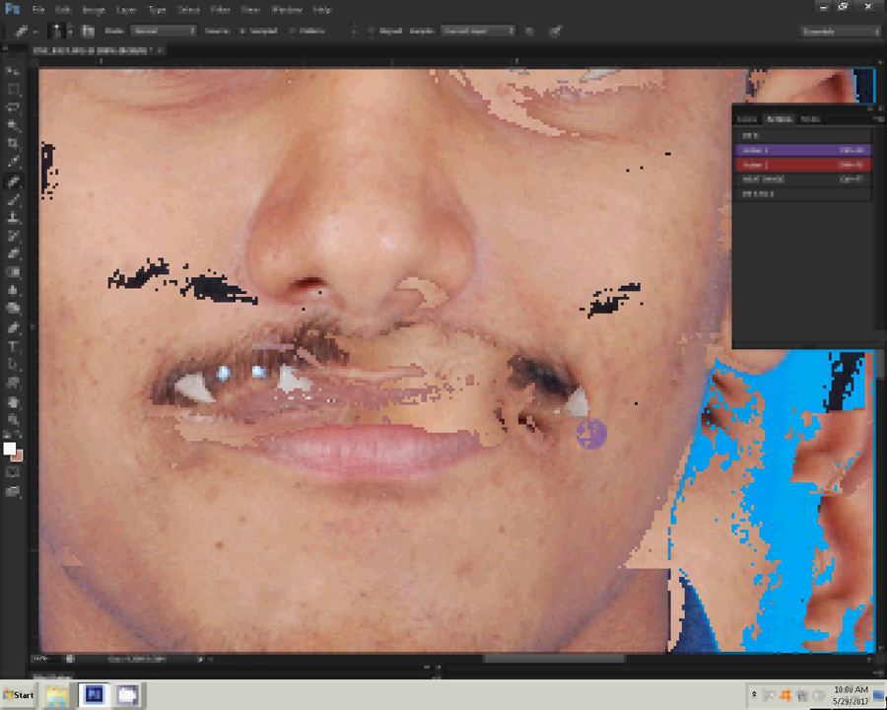
# Spot-heal the forehead blemishes and the spot at the eyebrow edge
pyautogui.scroll(5, 356, 469)
pyautogui.click(341, 337)
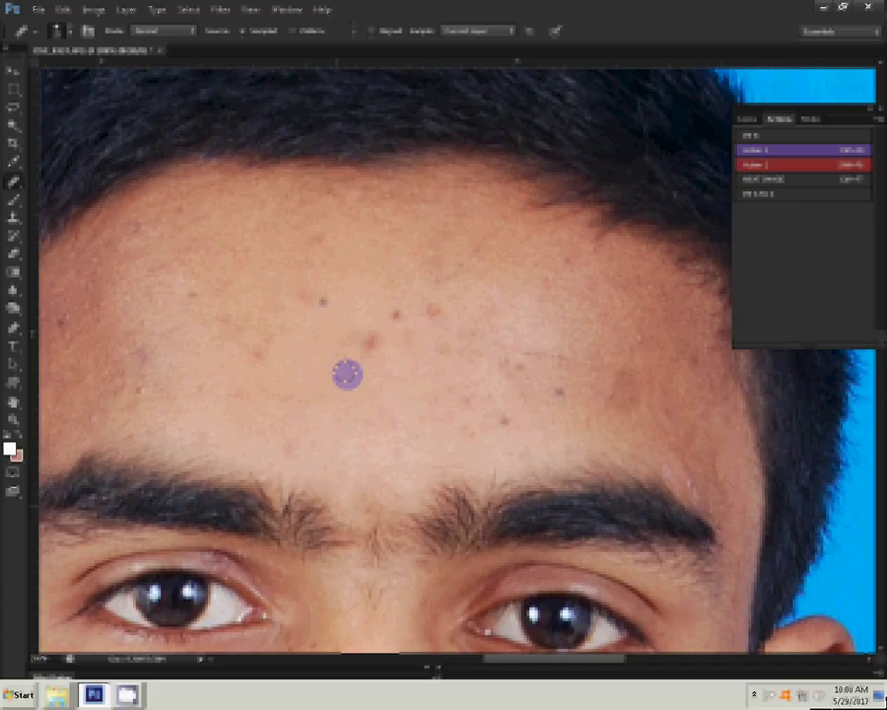
pyautogui.click(366, 337)
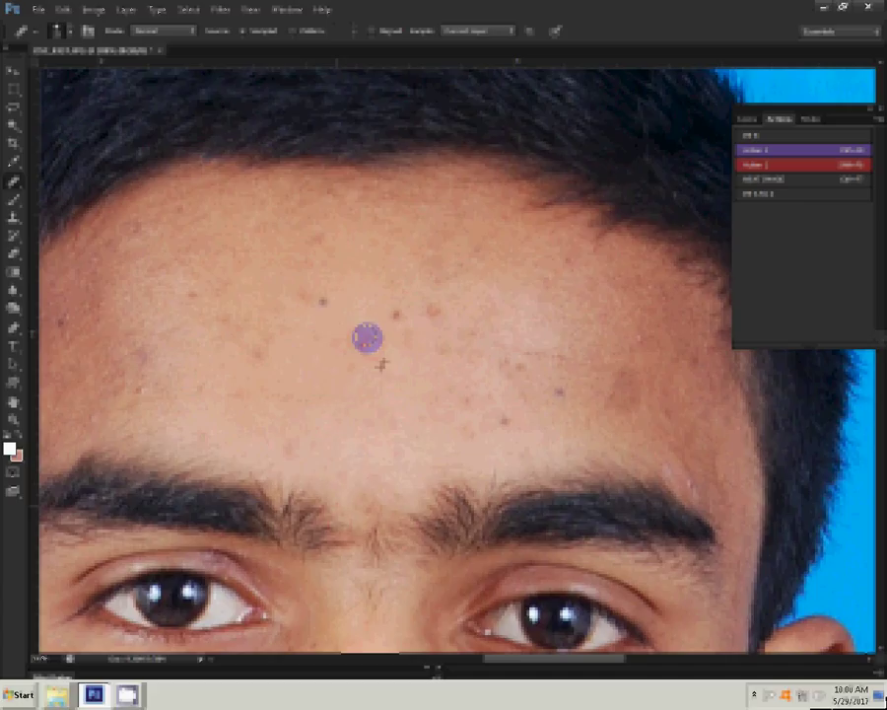
pyautogui.click(434, 314)
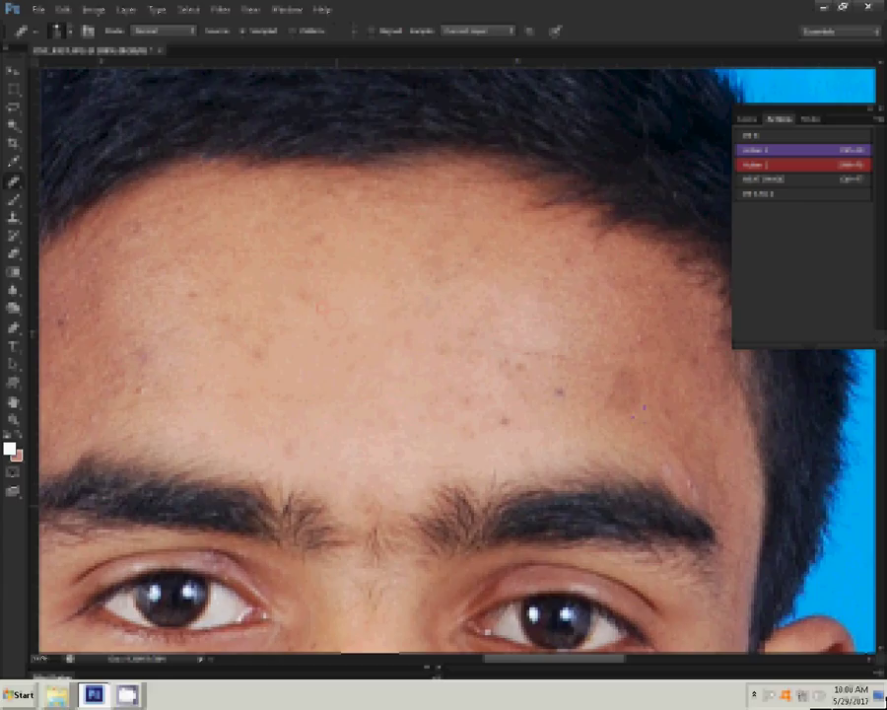
pyautogui.click(680, 452)
pyautogui.click(175, 370)
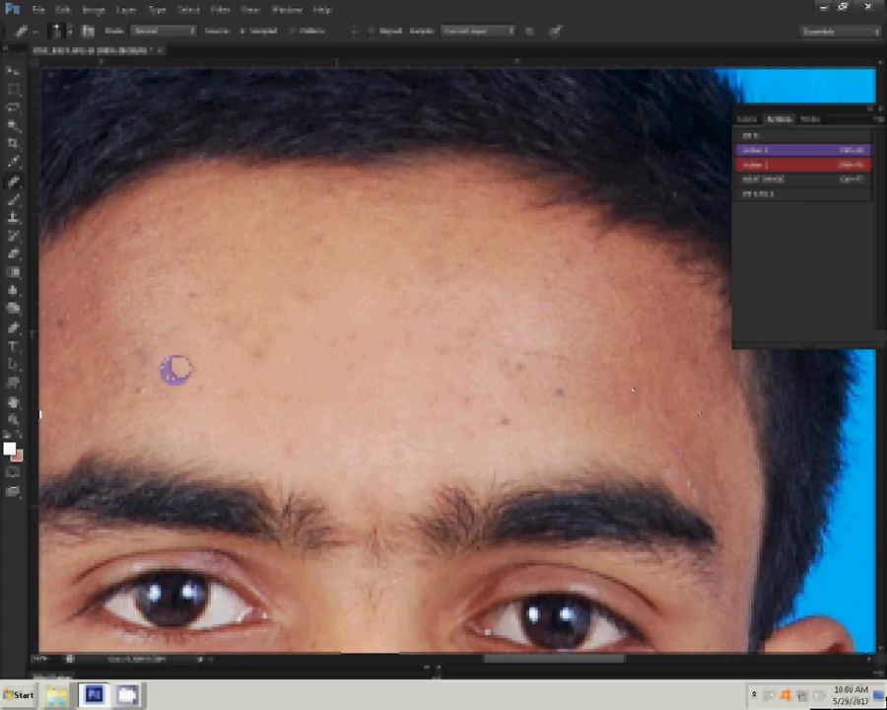
# Fit the whole portrait on screen
pyautogui.rightClick(301, 369)
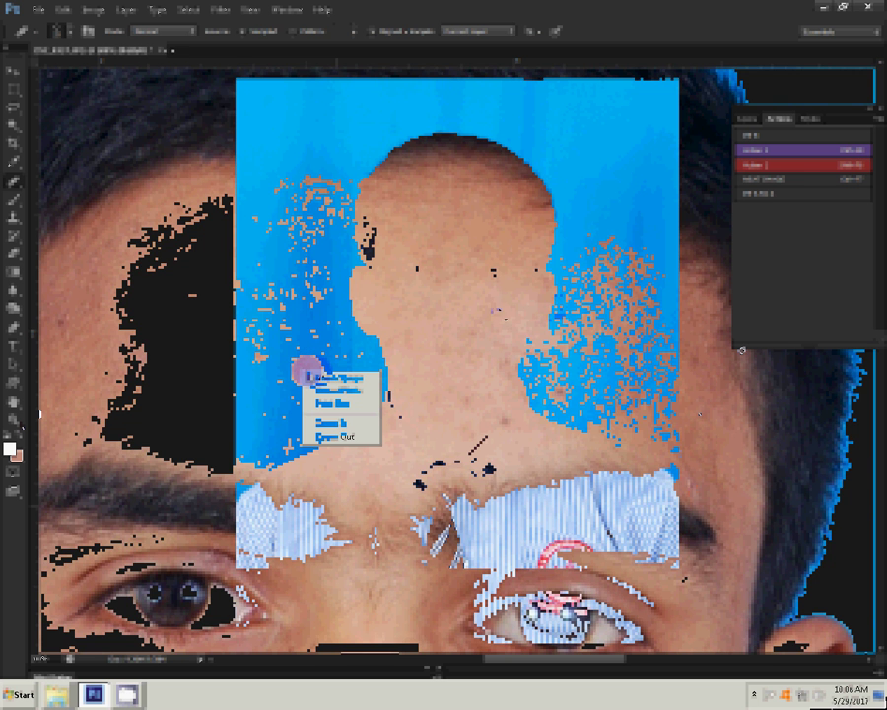
pyautogui.click(314, 377)
pyautogui.moveTo(801, 178); pyautogui.dragTo(791, 234)
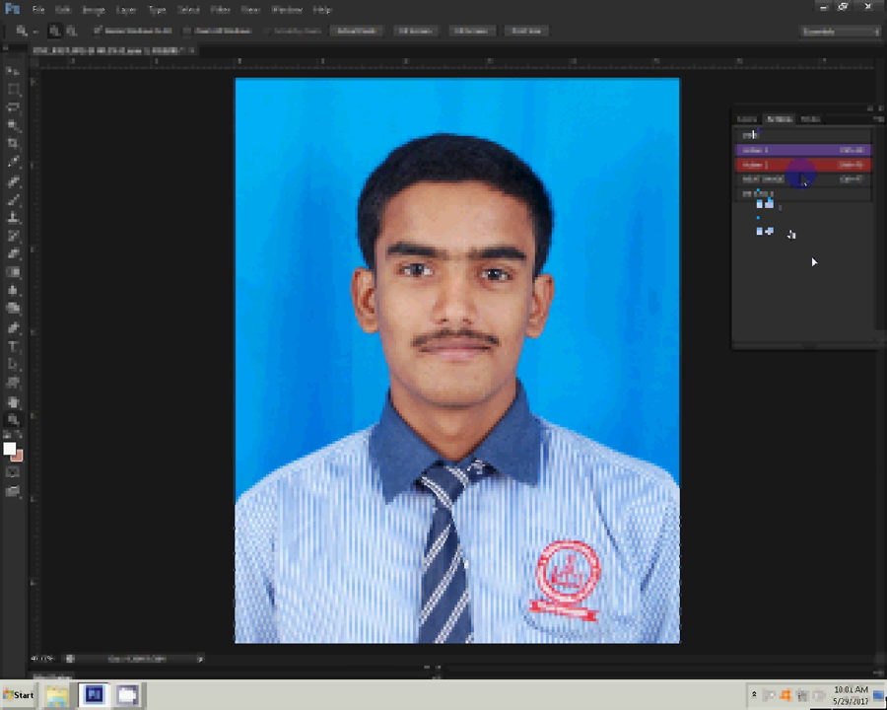
# Zoom in close on the boy's face with the Zoom tool
pyautogui.click(188, 12)
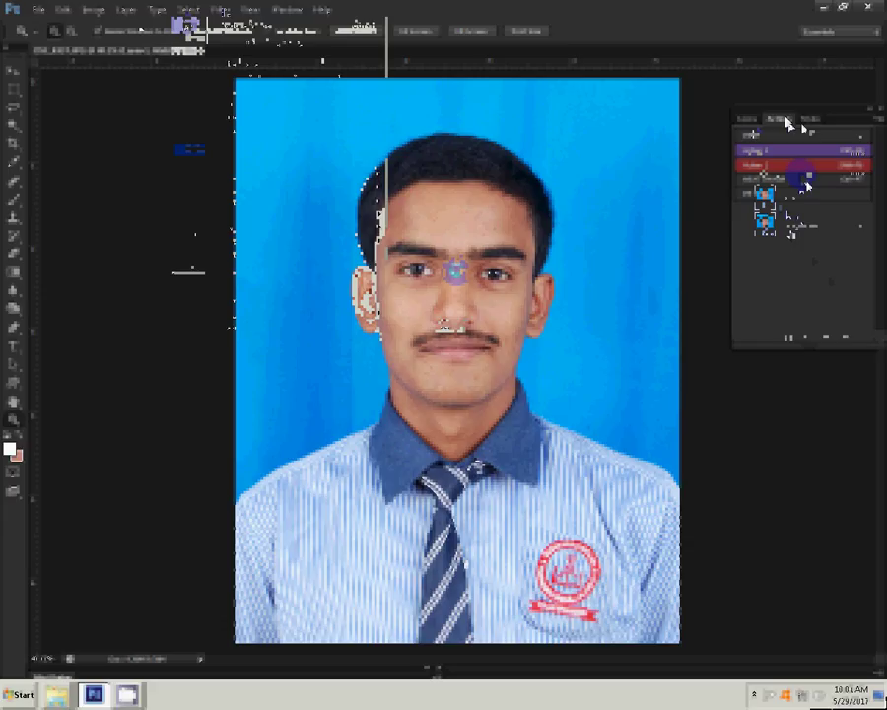
pyautogui.click(455, 270)
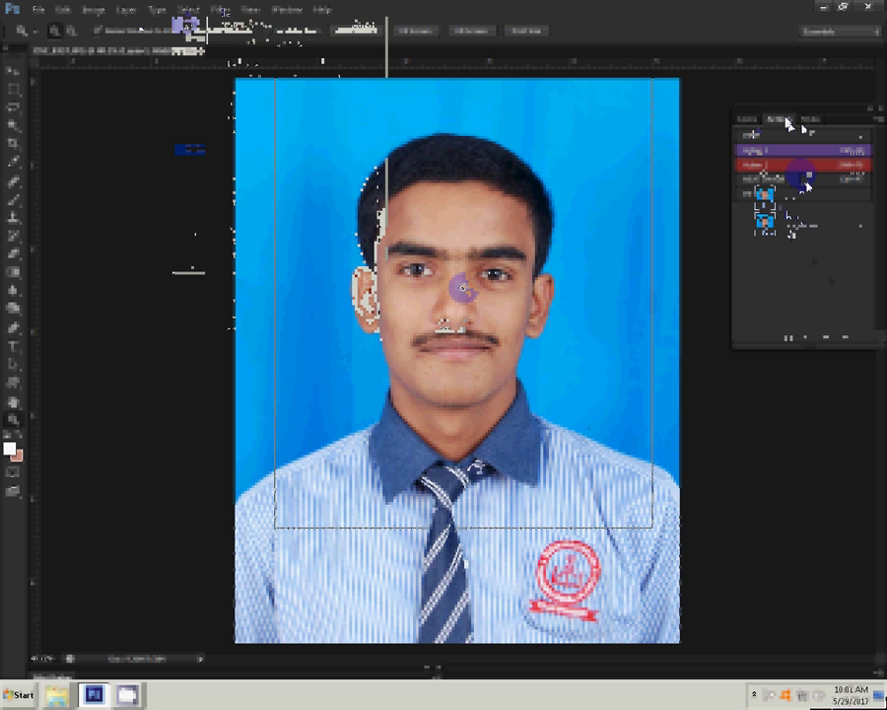
pyautogui.moveTo(480, 317); pyautogui.dragTo(477, 287)
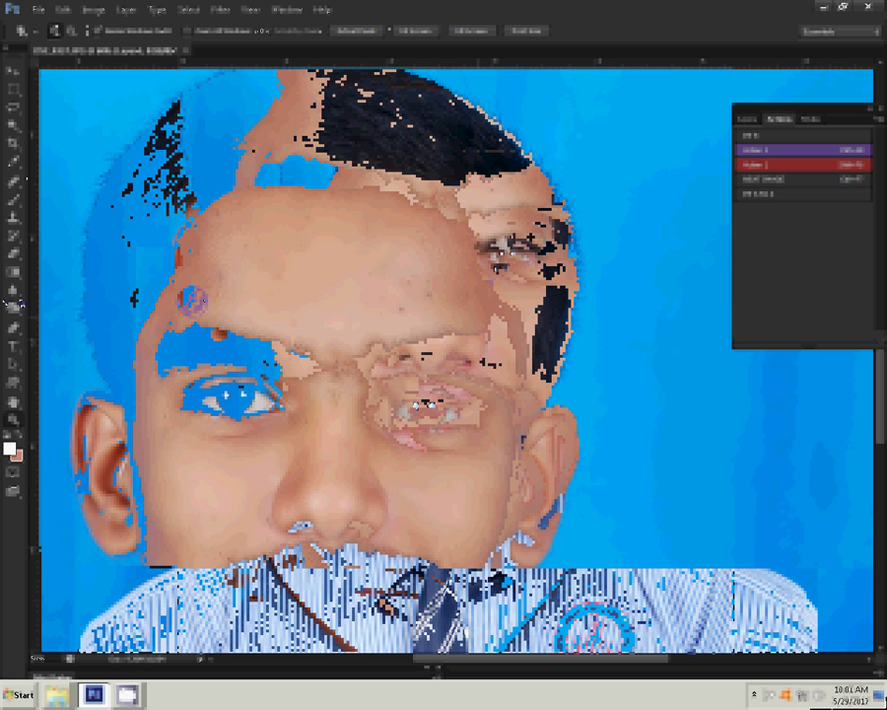
# Spot-heal the forehead, eyebrow, nose-bridge, under-eye and cheek blemishes
pyautogui.click(193, 299)
pyautogui.click(225, 265)
pyautogui.click(334, 254)
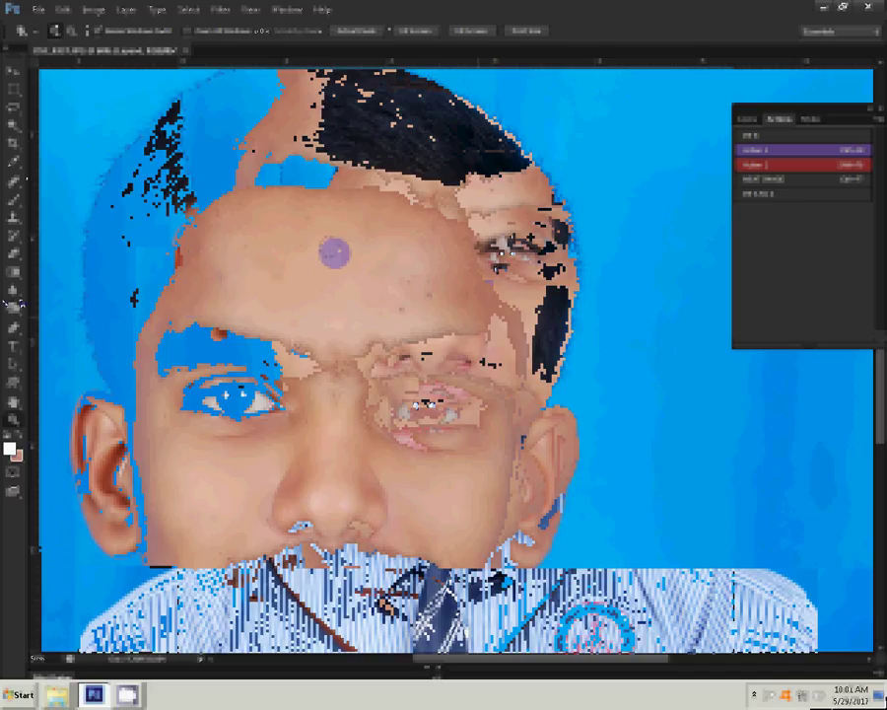
pyautogui.click(442, 236)
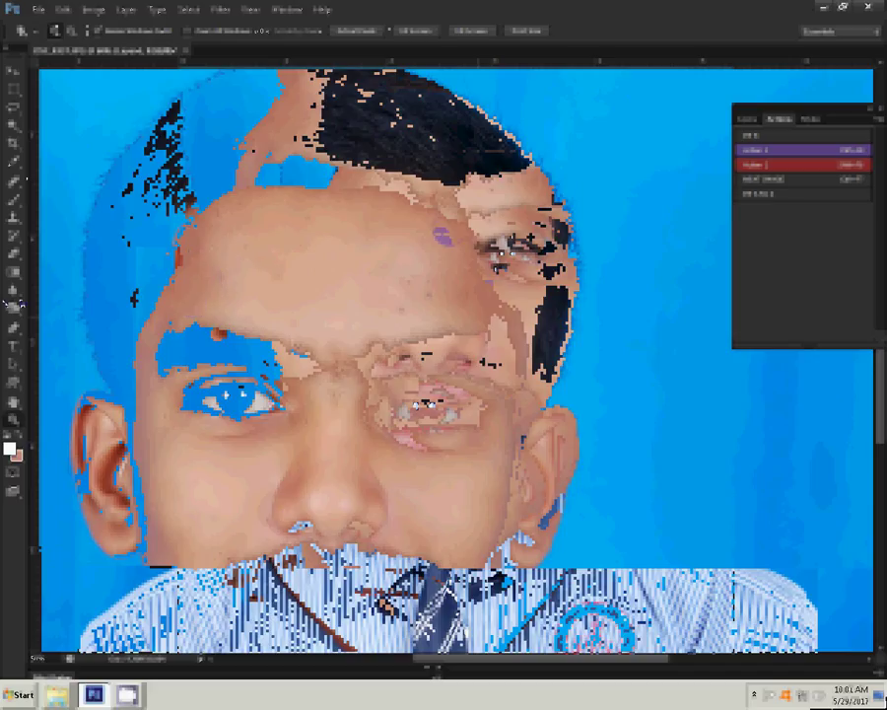
pyautogui.click(309, 447)
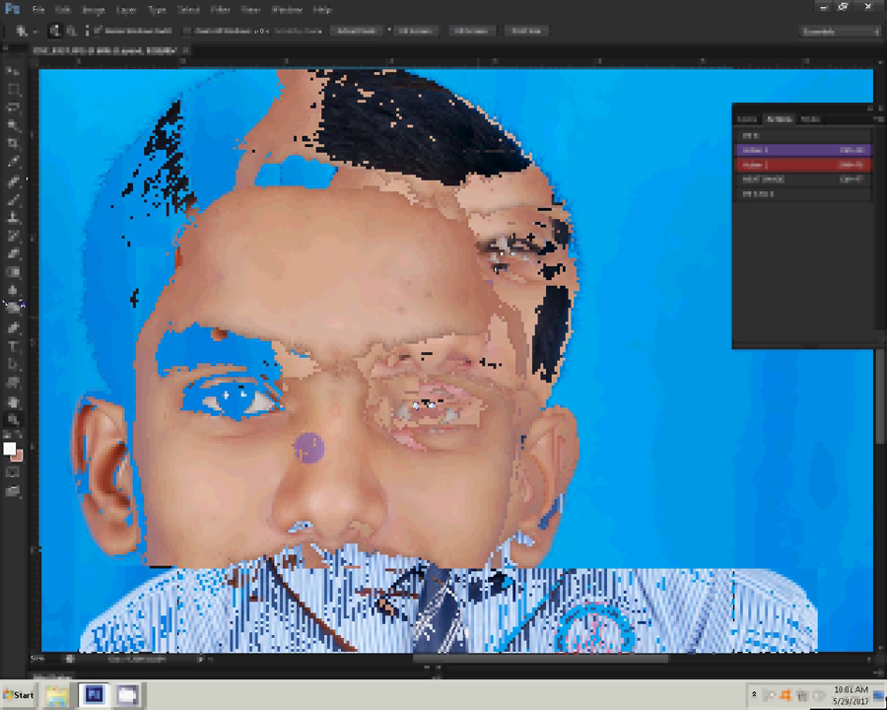
pyautogui.click(236, 441)
pyautogui.click(198, 537)
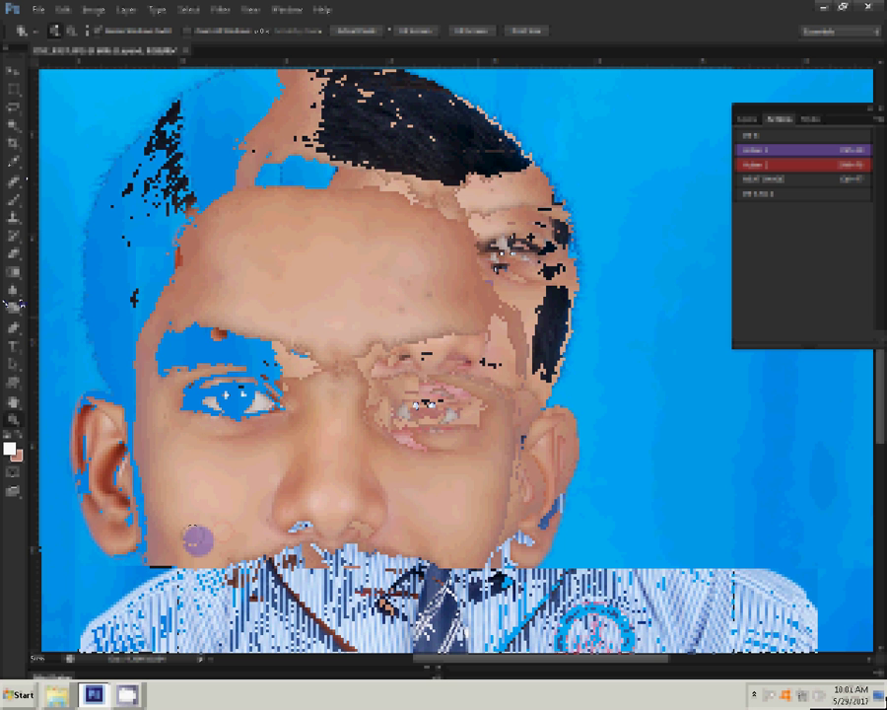
pyautogui.click(196, 335)
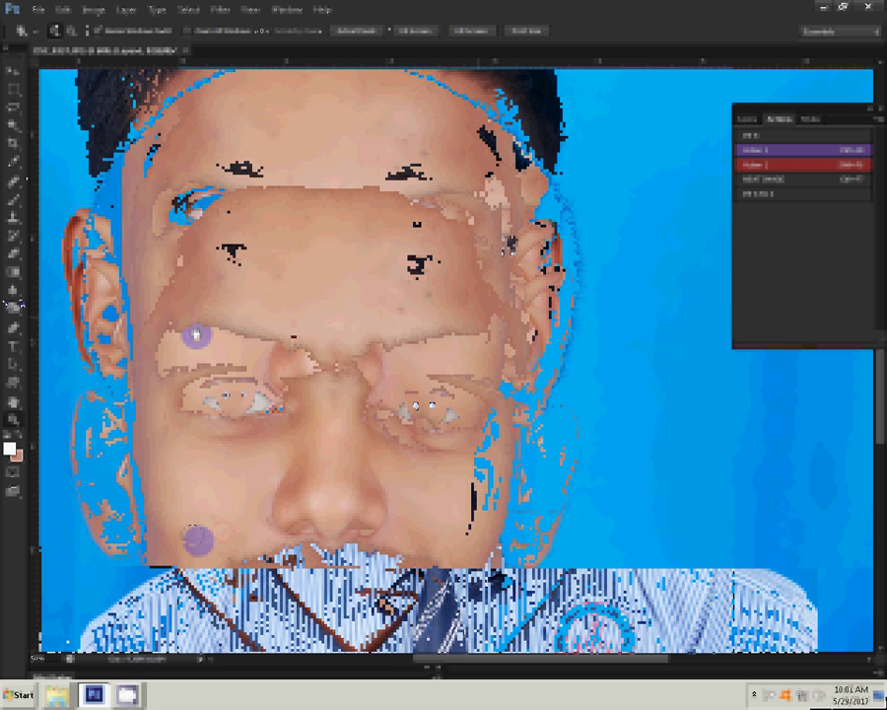
# Smooth the chin, right cheek and under-eye skin, then zoom back out
pyautogui.click(326, 549)
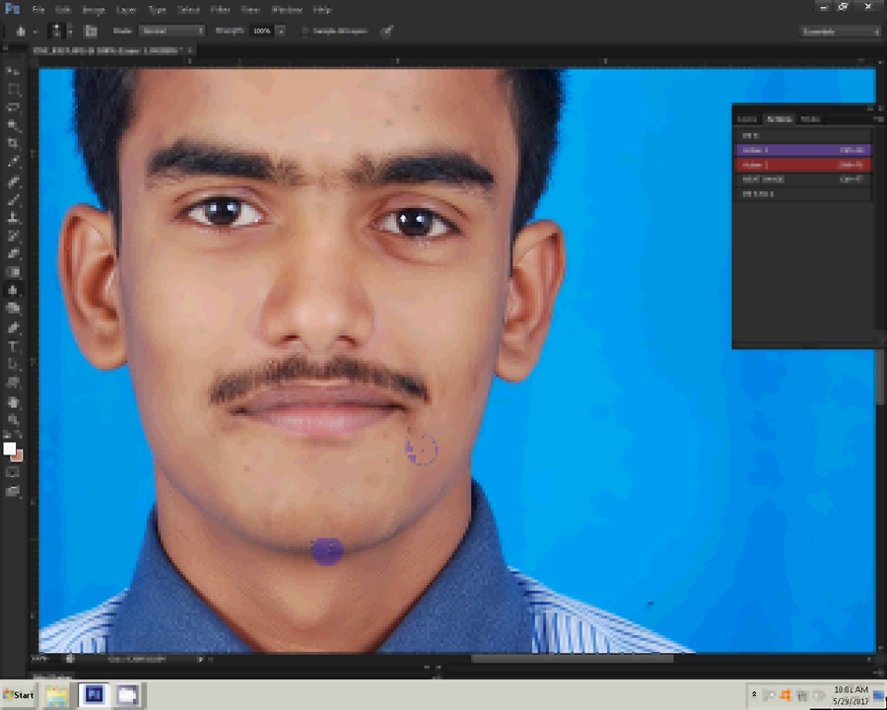
pyautogui.click(330, 457)
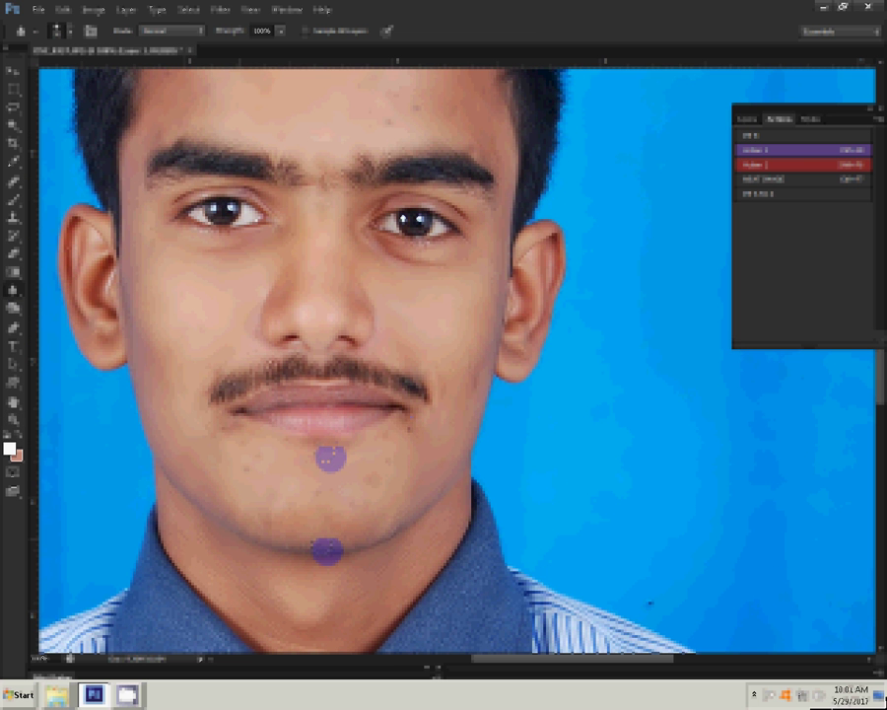
pyautogui.click(490, 256)
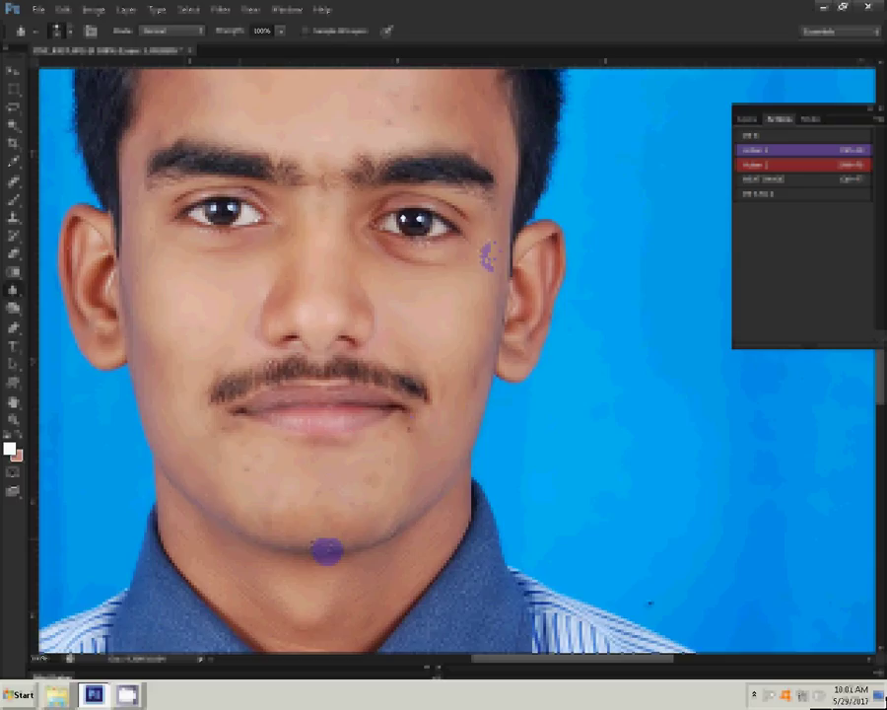
pyautogui.click(421, 258)
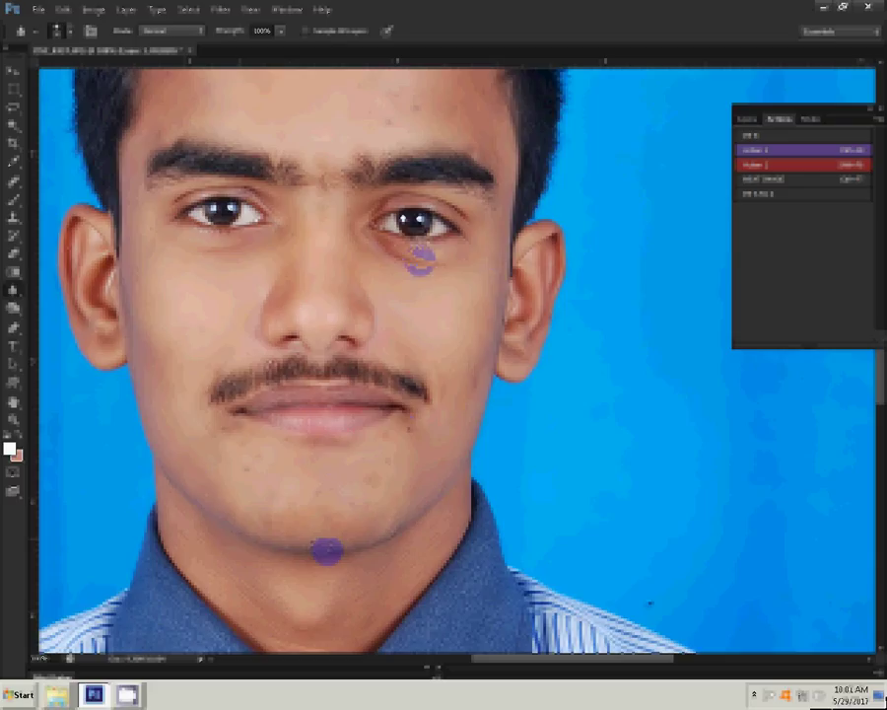
pyautogui.rightClick(477, 366)
pyautogui.click(567, 567)
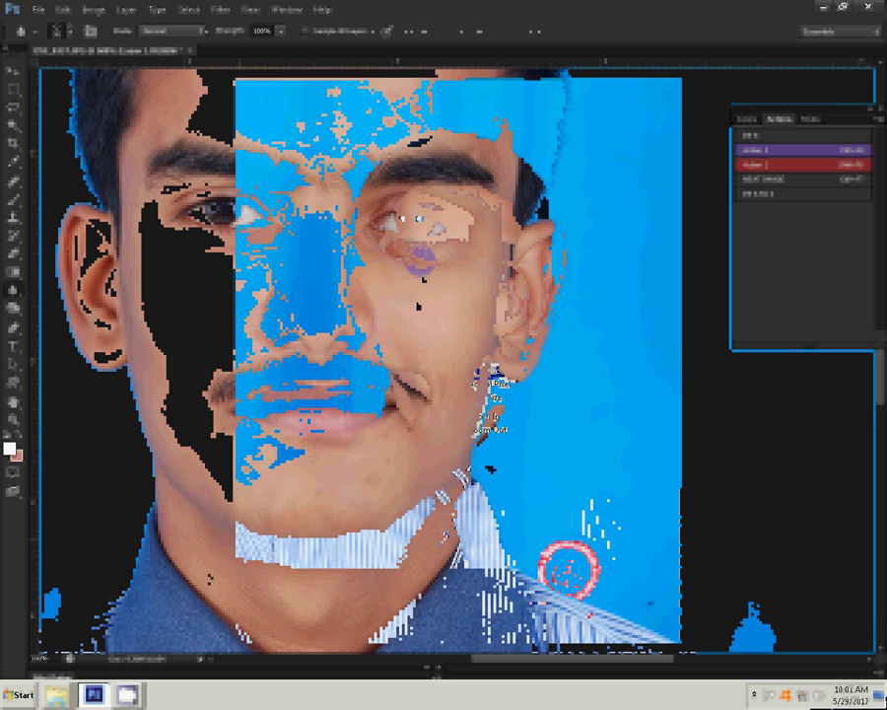
# Shift the midtone slider in Levels and apply the change
pyautogui.hotkey('ctrl', 'l')
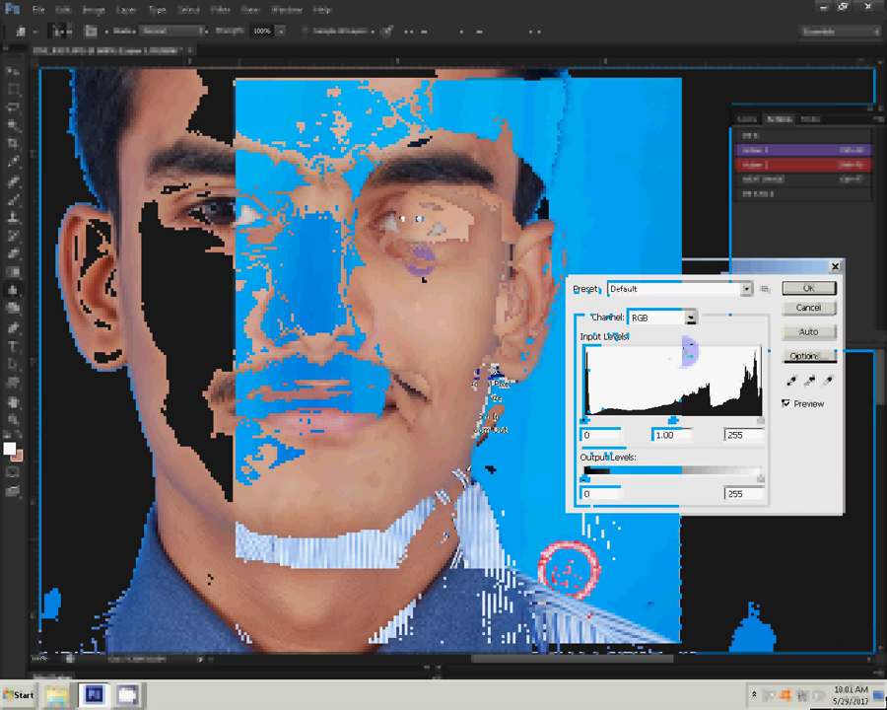
pyautogui.moveTo(673, 419); pyautogui.dragTo(677, 419)
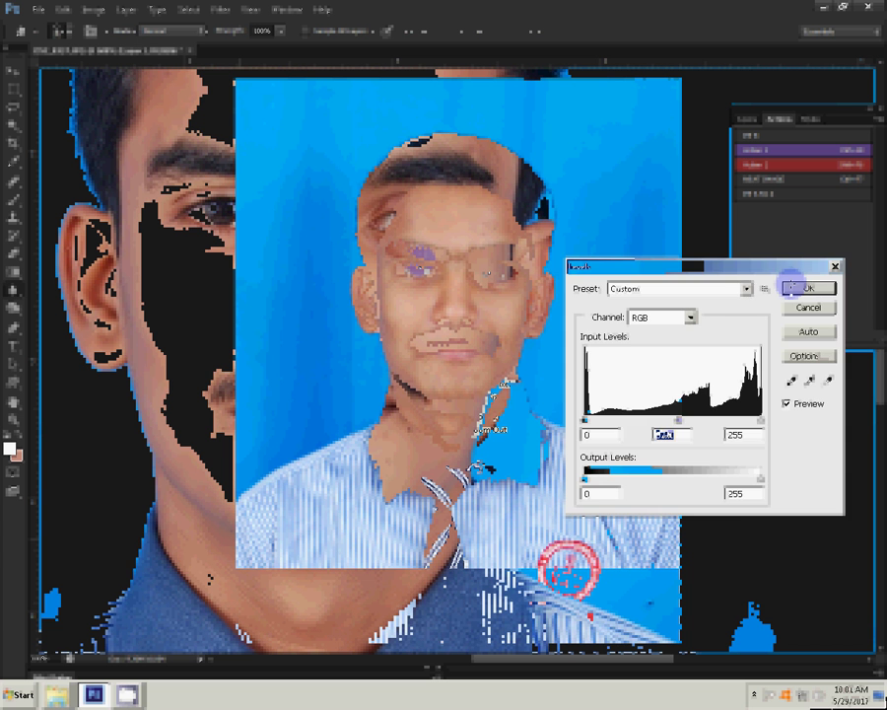
pyautogui.click(797, 287)
# Apply a Color Balance correction and close the extra Untitled-1 document
pyautogui.hotkey('ctrl', 'b')
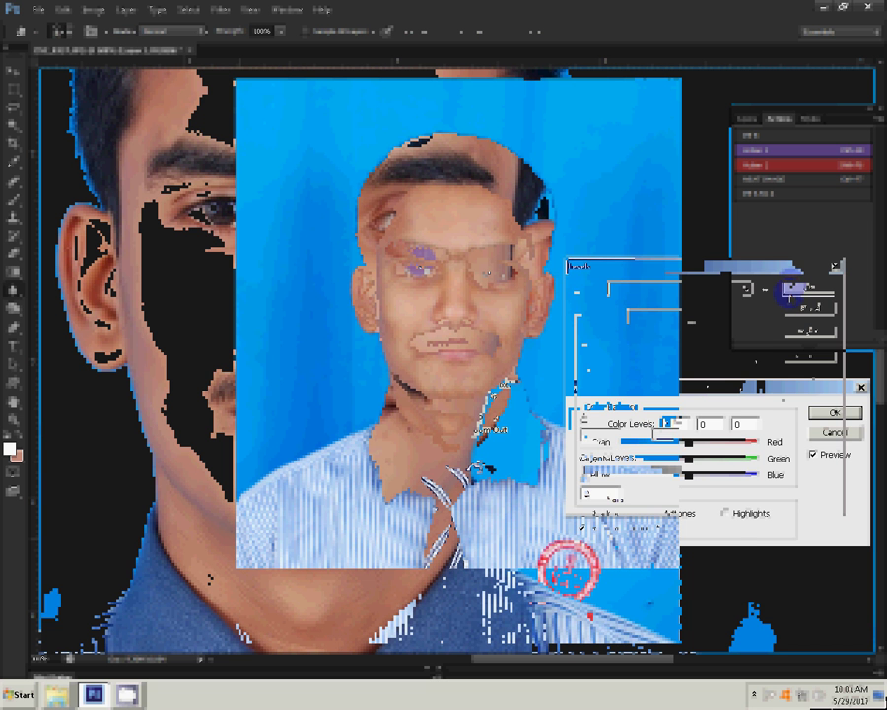
pyautogui.click(832, 412)
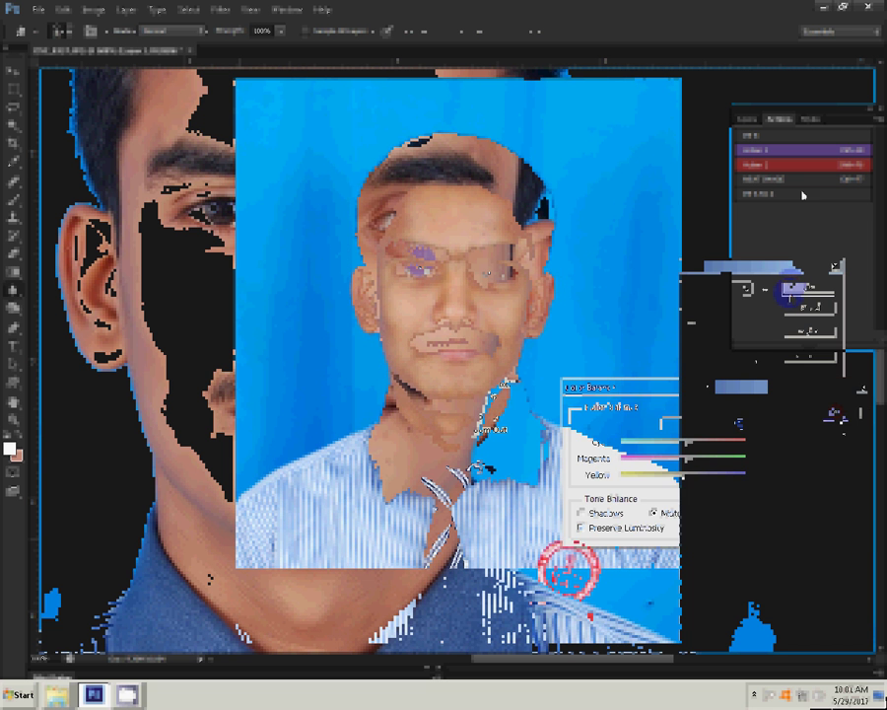
pyautogui.click(784, 195)
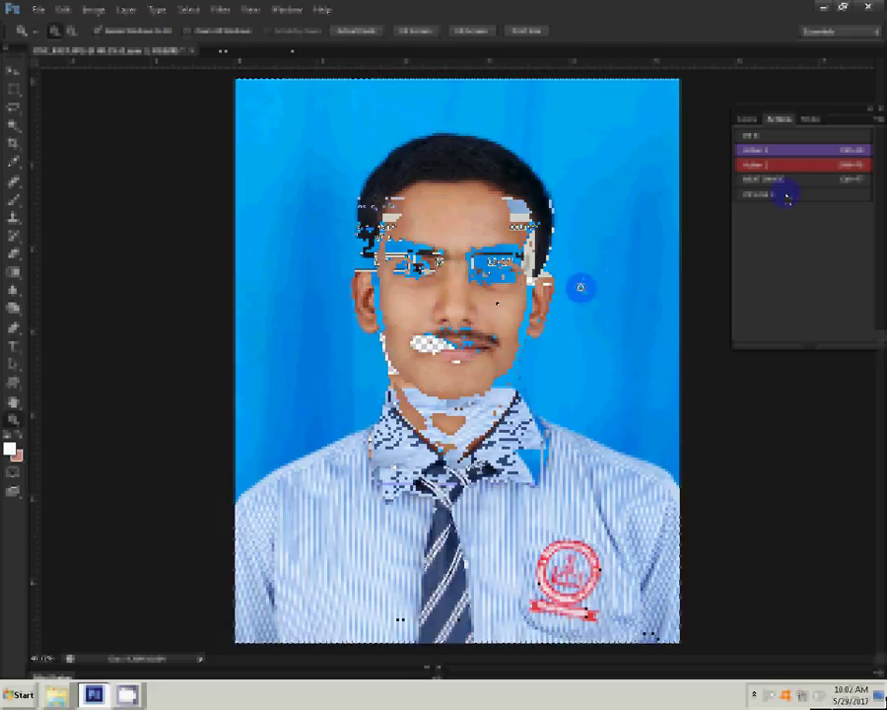
# Crop the portrait with the 3.4 cm × 4.4 cm, 300 ppi preset and commit it
pyautogui.click(84, 14)
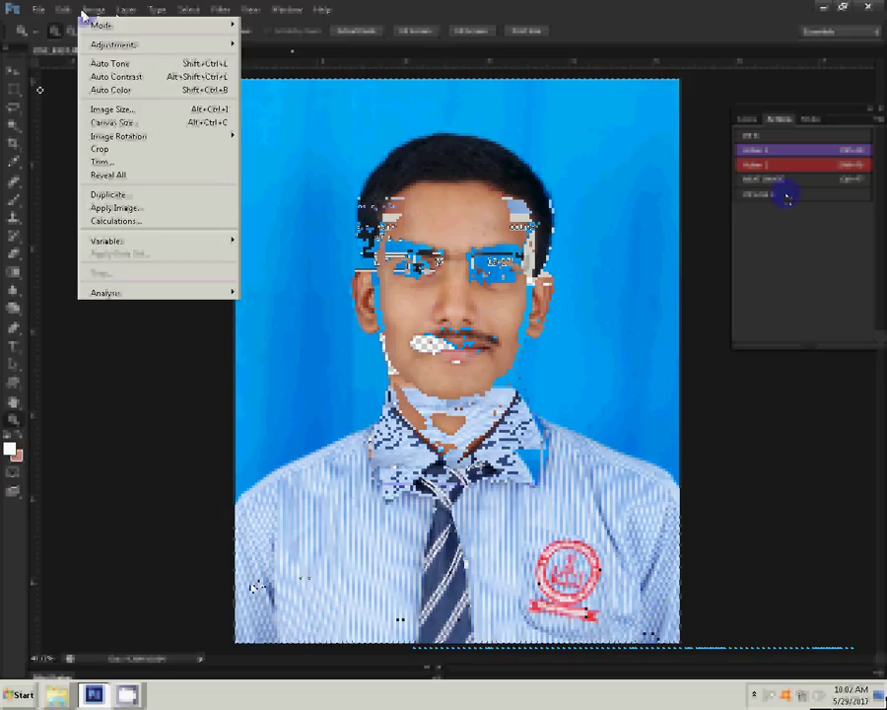
pyautogui.press('c')
pyautogui.click(79, 30)
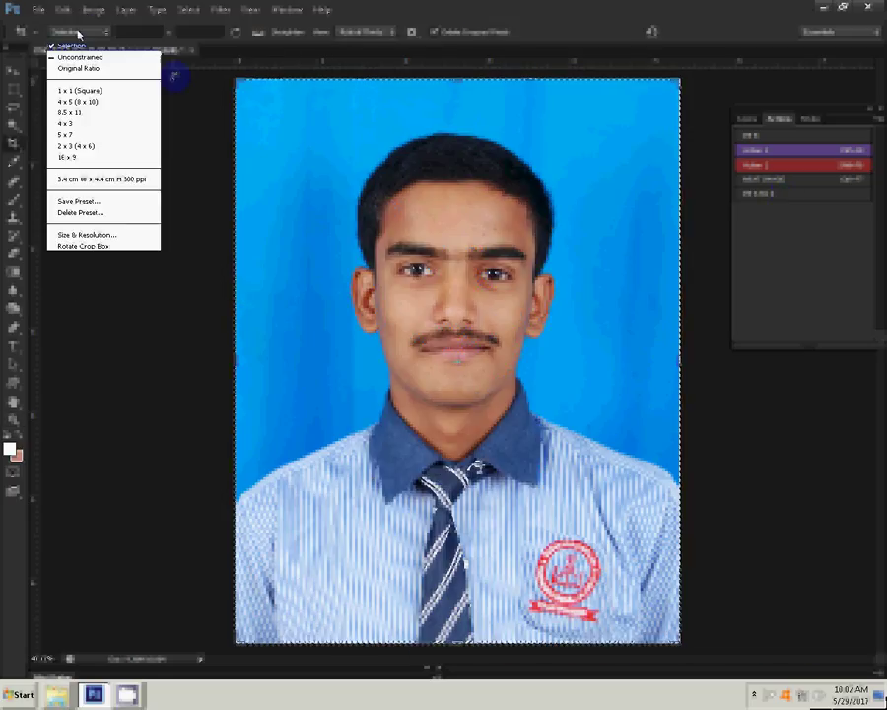
pyautogui.click(90, 180)
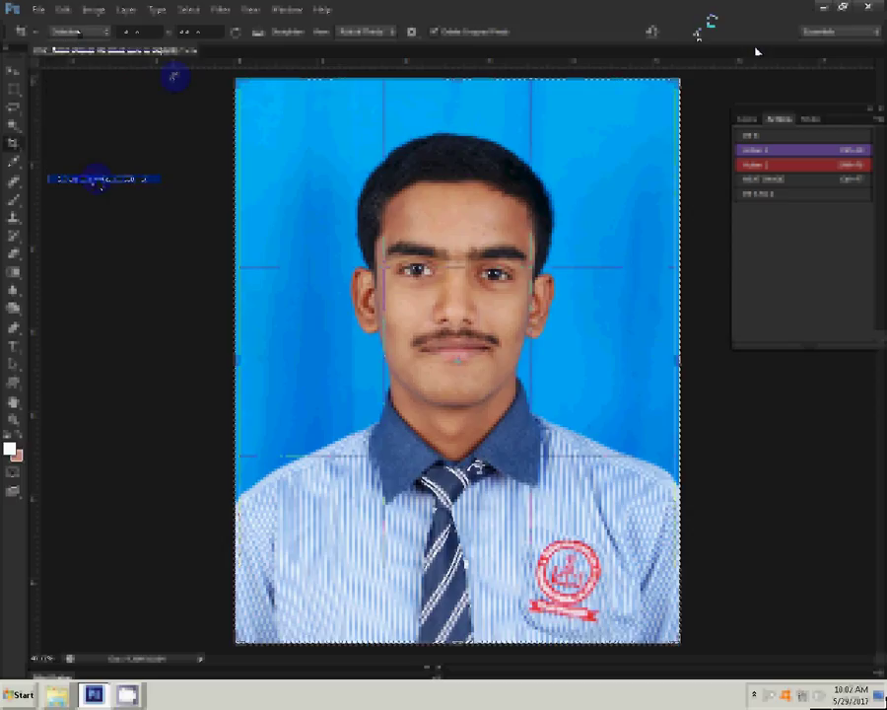
pyautogui.press('Return')
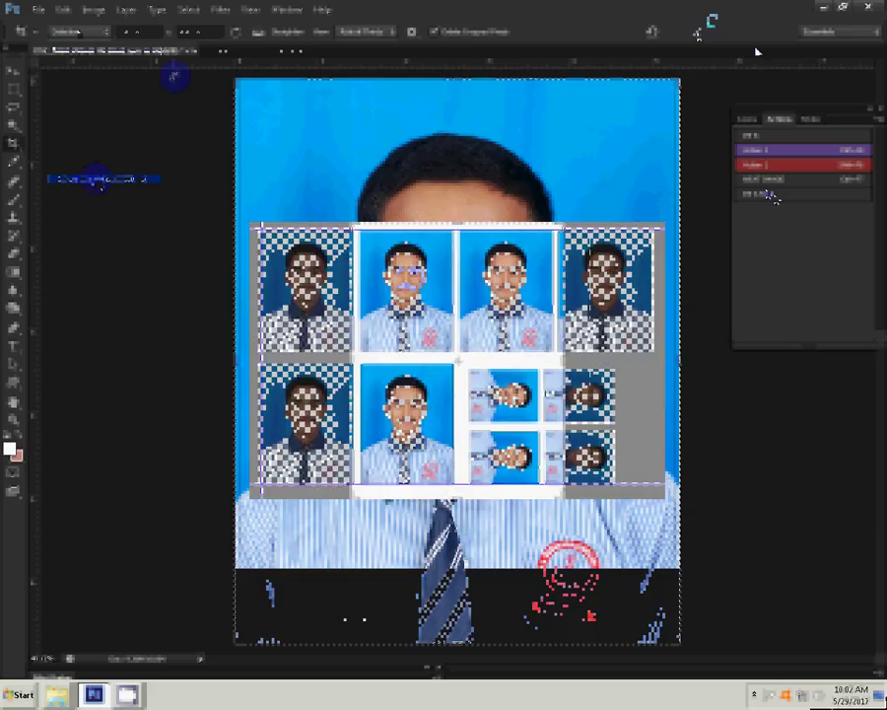
# Rotate the photo sheet 90° clockwise, then print it with Scale to Fit Media enabled
pyautogui.click(93, 10)
pyautogui.moveTo(119, 136)
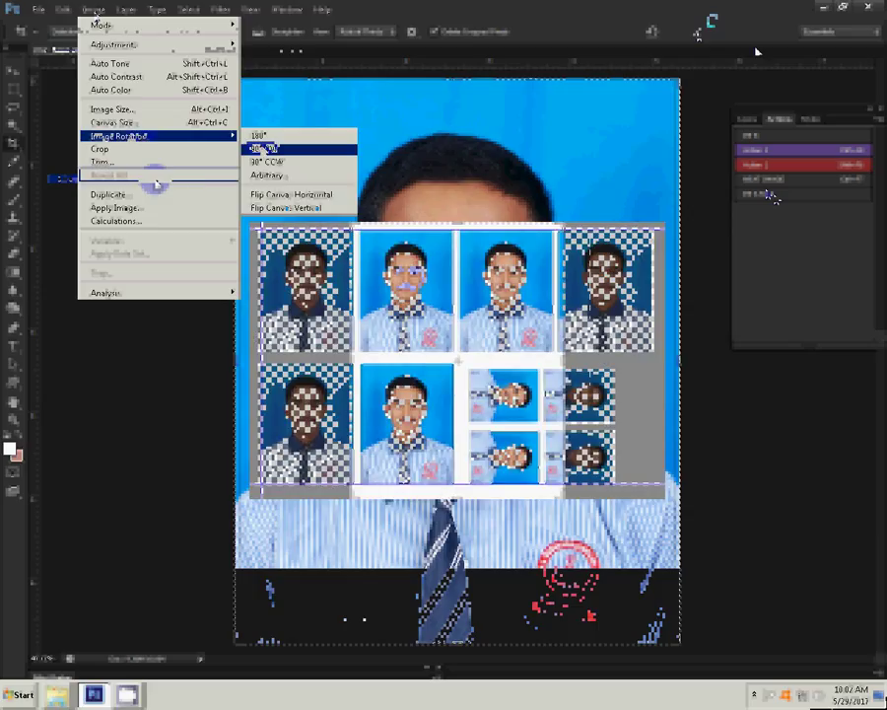
pyautogui.click(260, 149)
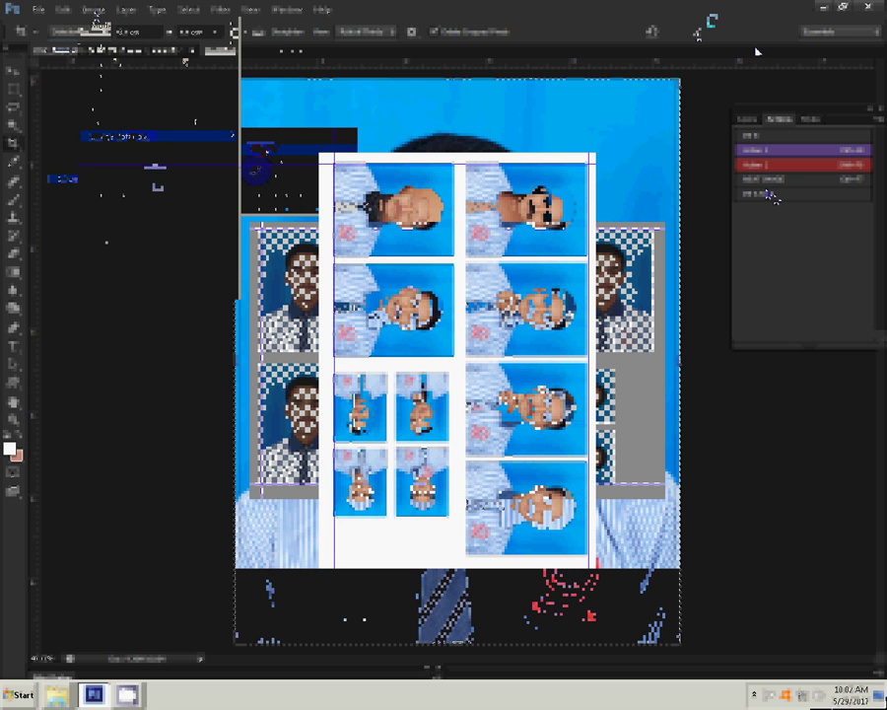
pyautogui.click(36, 14)
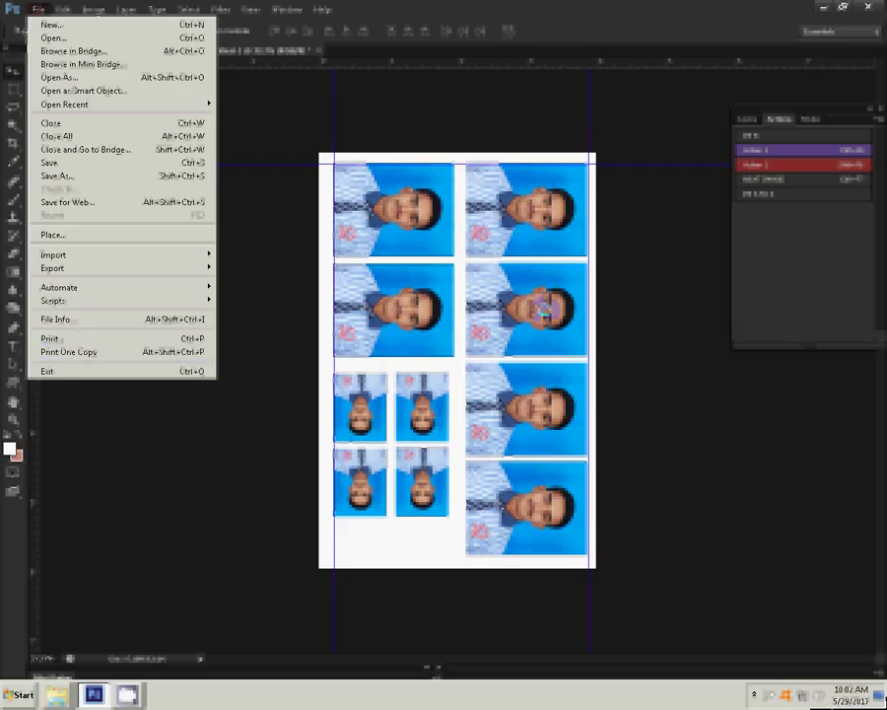
pyautogui.hotkey('ctrl', 'p')
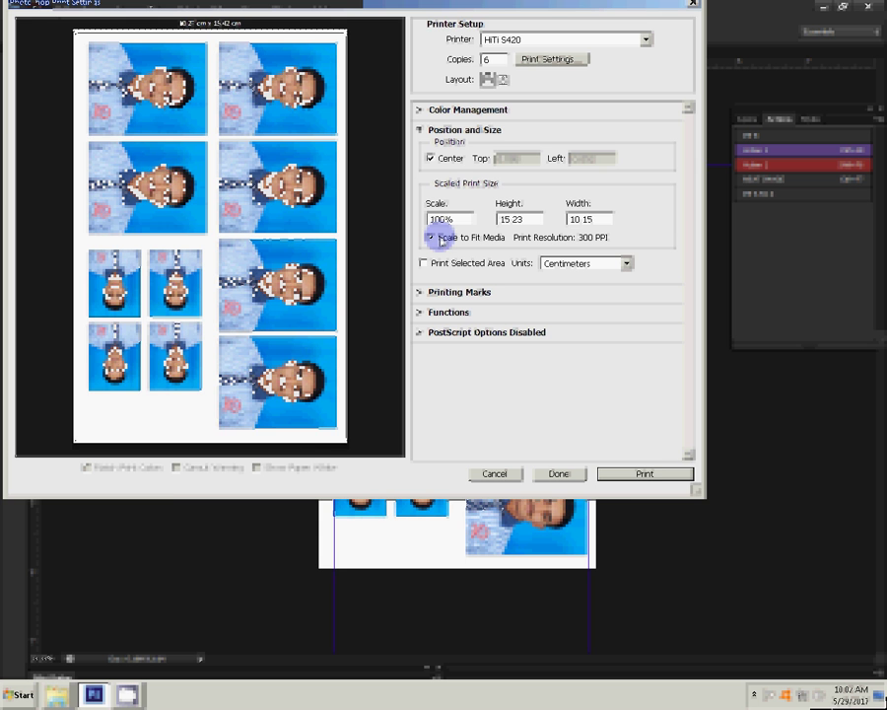
pyautogui.click(430, 237)
pyautogui.click(643, 471)
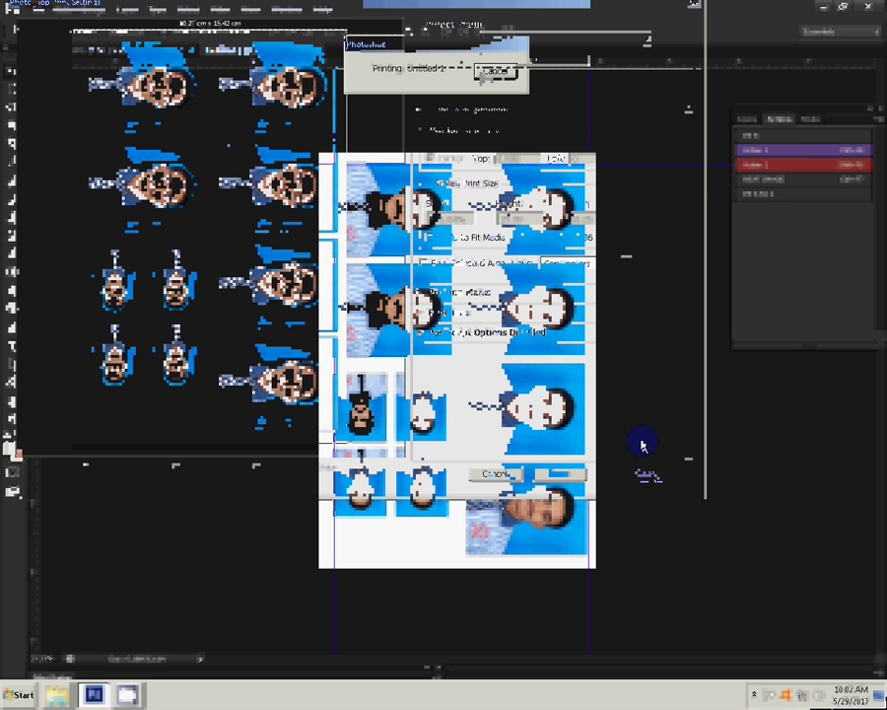